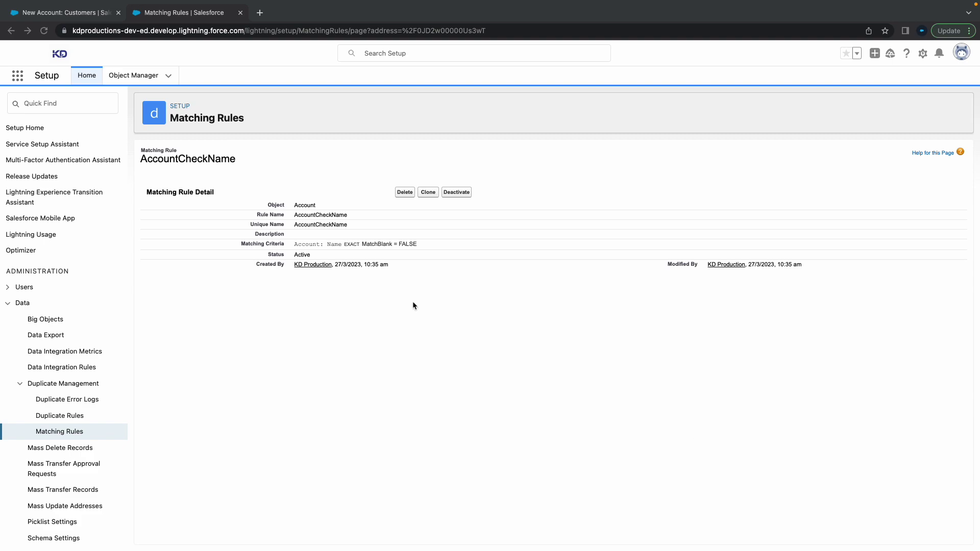
Search Setup for 'duplica', open Duplicate Rules, and begin a new rule for Account.
{"action": "left_click", "coordinate": [328, 243]}
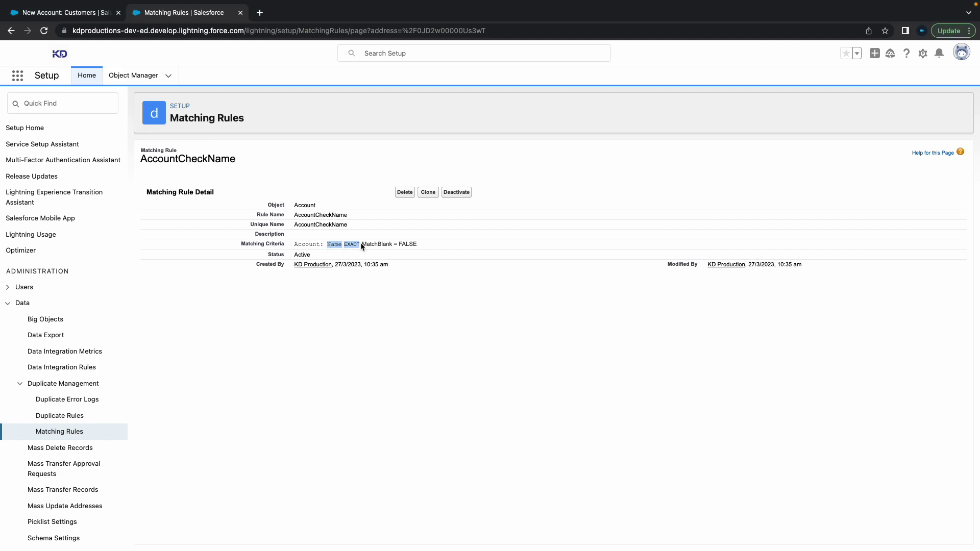
{"action": "left_click_drag", "start_coordinate": [360, 243], "coordinate": [412, 244]}
{"action": "left_click", "coordinate": [380, 275]}
{"action": "left_click", "coordinate": [44, 103]}
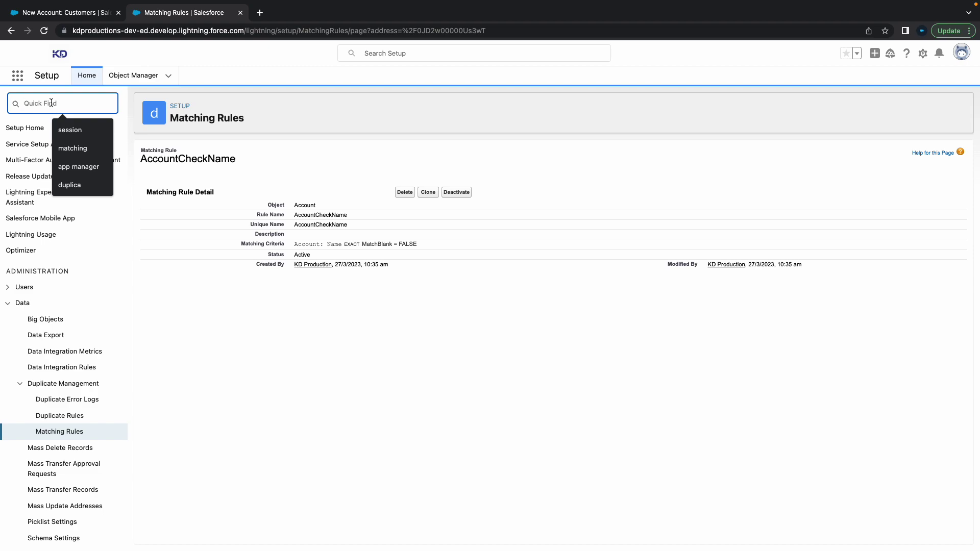
{"action": "type", "text": "duplica"}
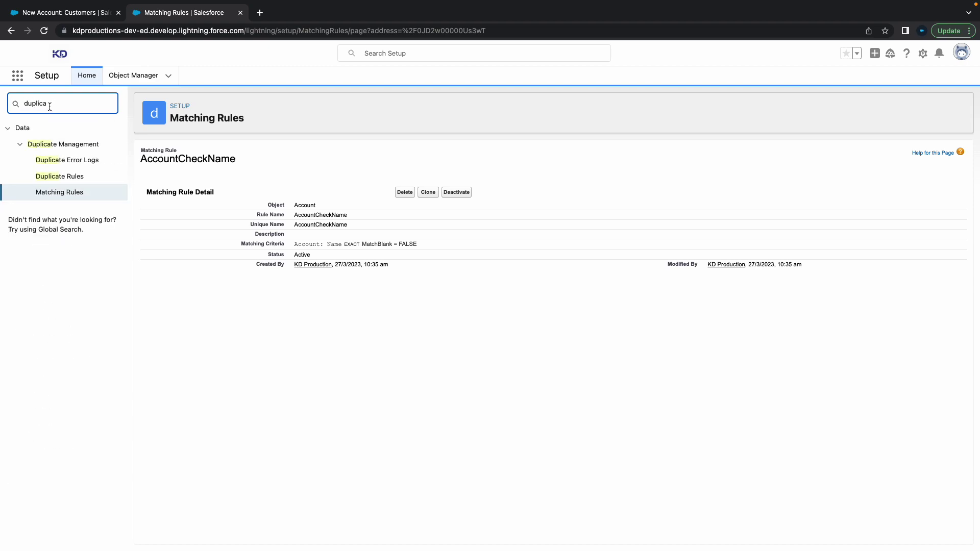
{"action": "left_click", "coordinate": [74, 179]}
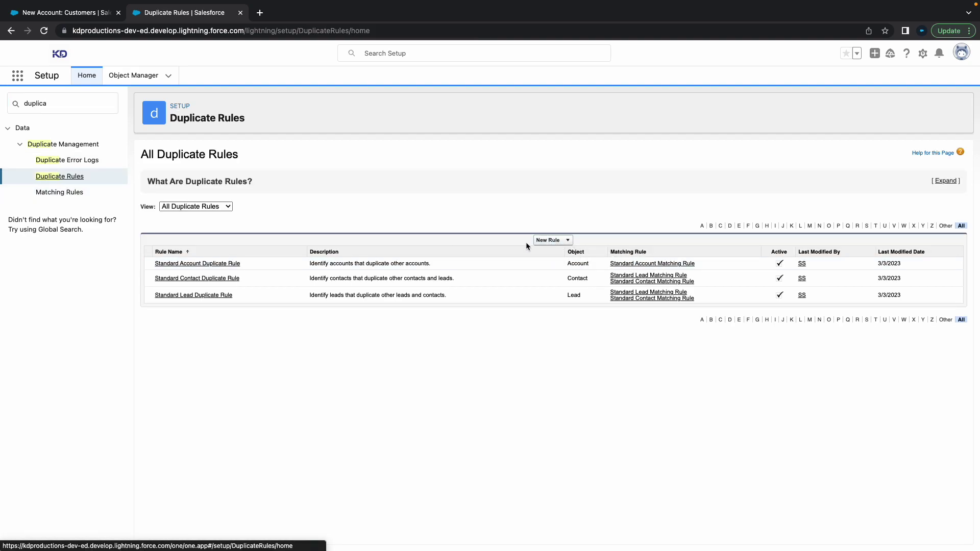
{"action": "left_click", "coordinate": [549, 241]}
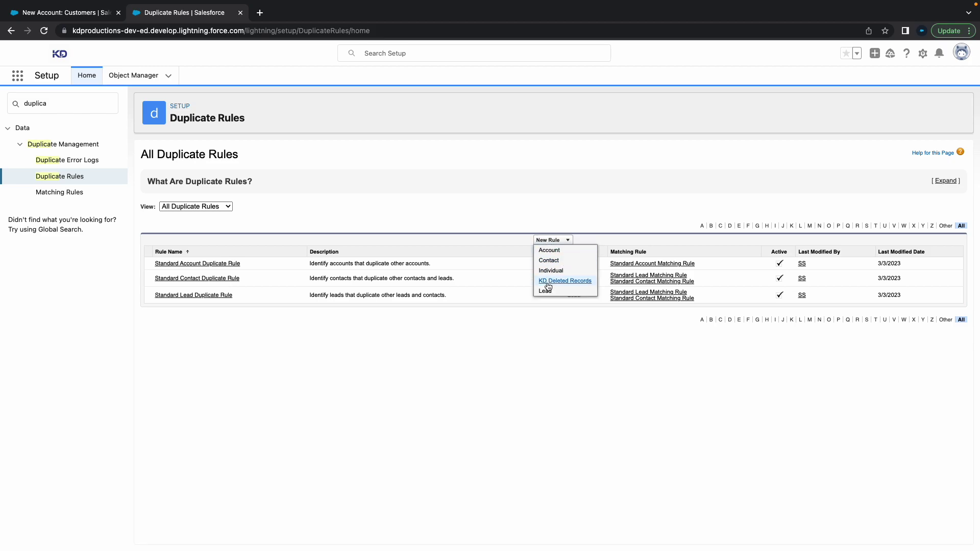
{"action": "left_click", "coordinate": [553, 253]}
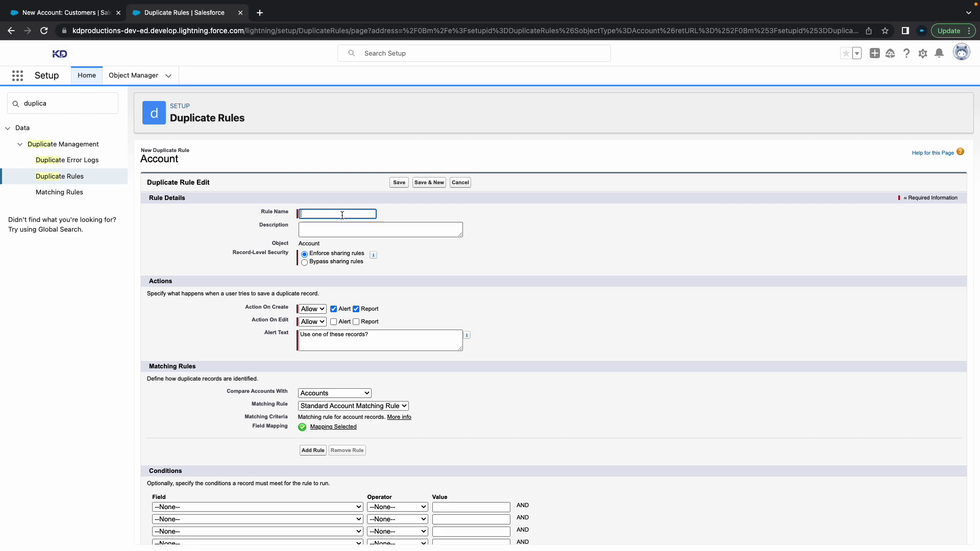
Enter AccountCheckName as the duplicate rule's name.
{"action": "type", "text": "AccountCheckName"}
{"action": "left_click", "coordinate": [366, 228]}
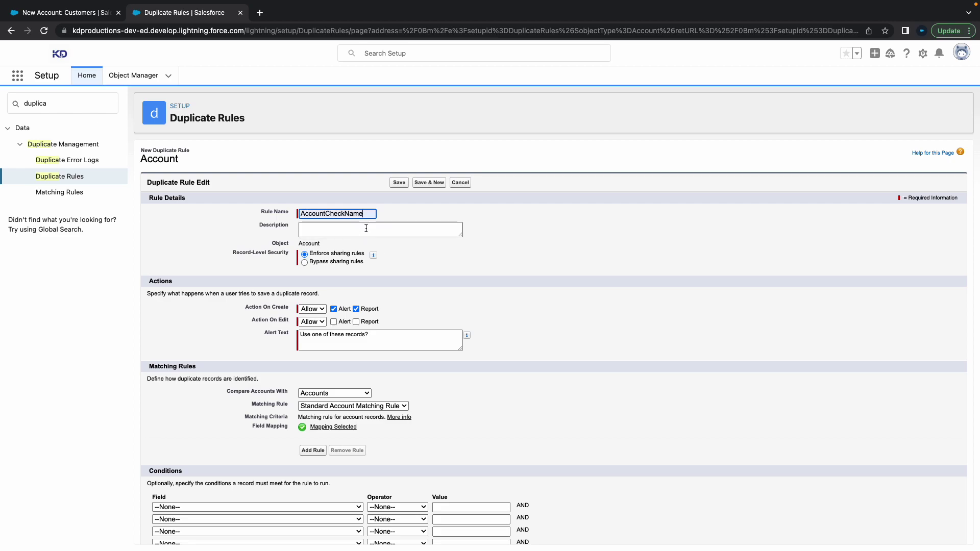
{"action": "left_click_drag", "start_coordinate": [300, 213], "coordinate": [479, 218]}
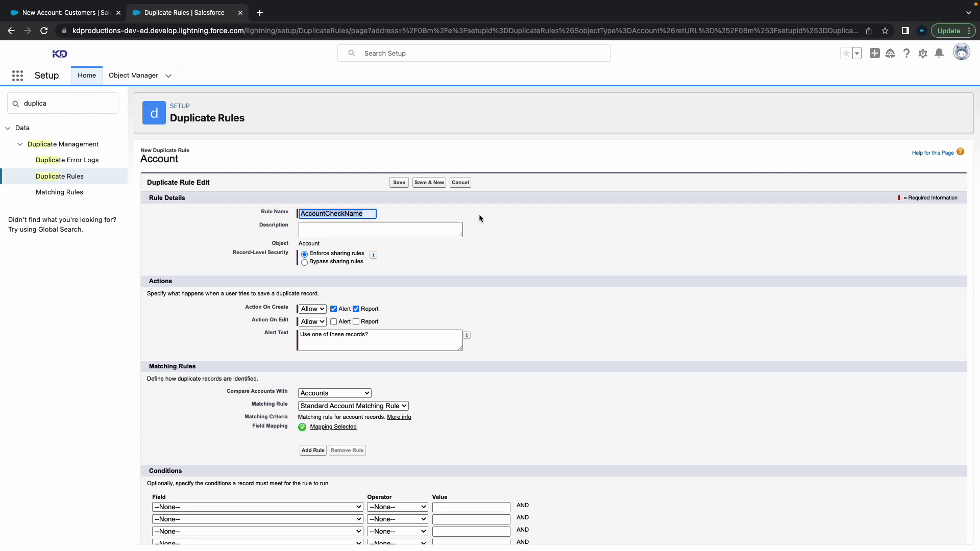
{"action": "scroll", "coordinate": [374, 254], "scroll_direction": "down", "scroll_amount": 1}
{"action": "left_click", "coordinate": [330, 246]}
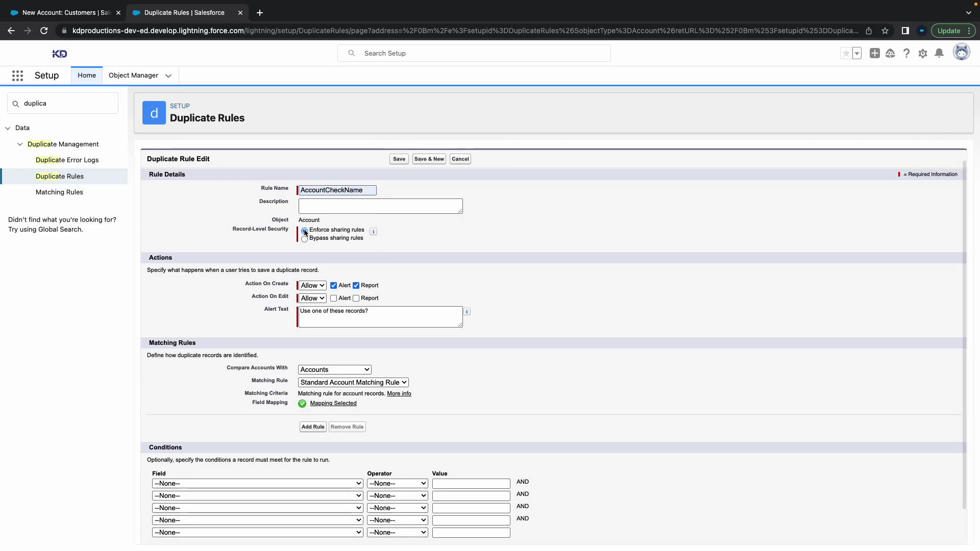
{"action": "scroll", "coordinate": [344, 290], "scroll_direction": "down", "scroll_amount": 1}
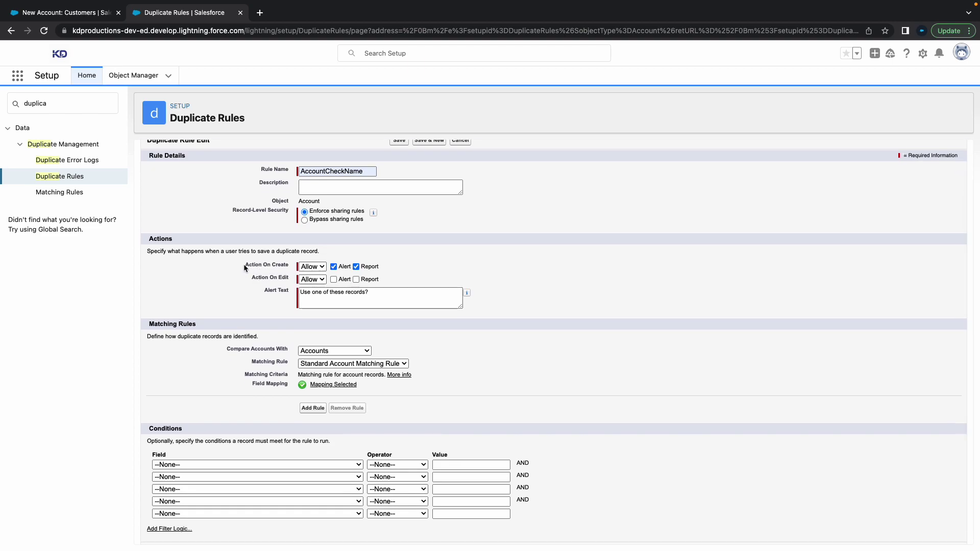
Keep Action On Create at Allow with duplicate reporting left on.
{"action": "left_click", "coordinate": [314, 267]}
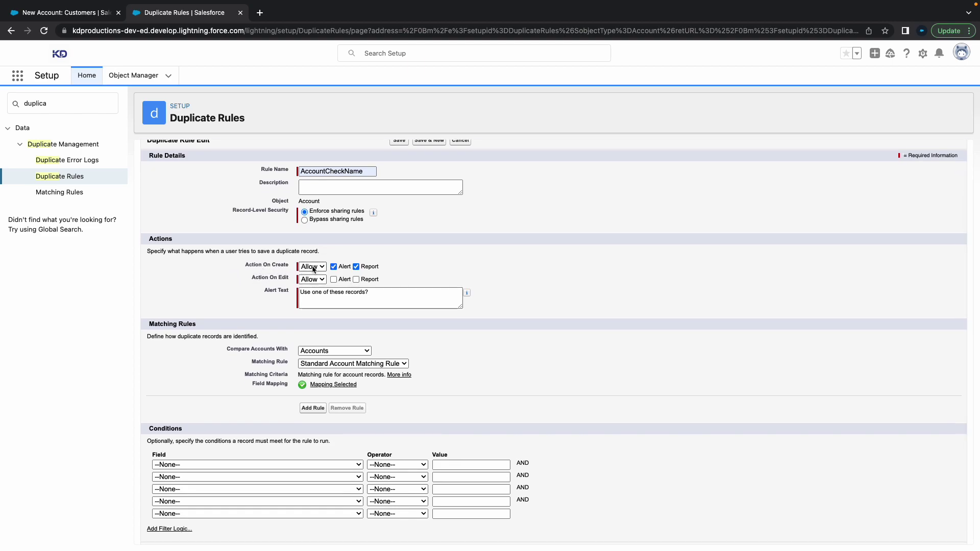
{"action": "left_click", "coordinate": [266, 280]}
{"action": "left_click", "coordinate": [311, 267]}
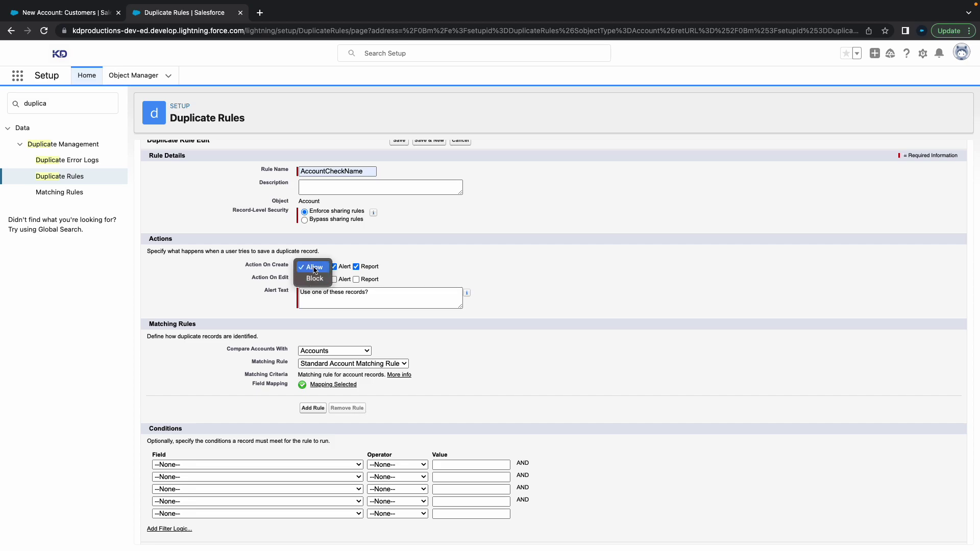
{"action": "left_click", "coordinate": [321, 268]}
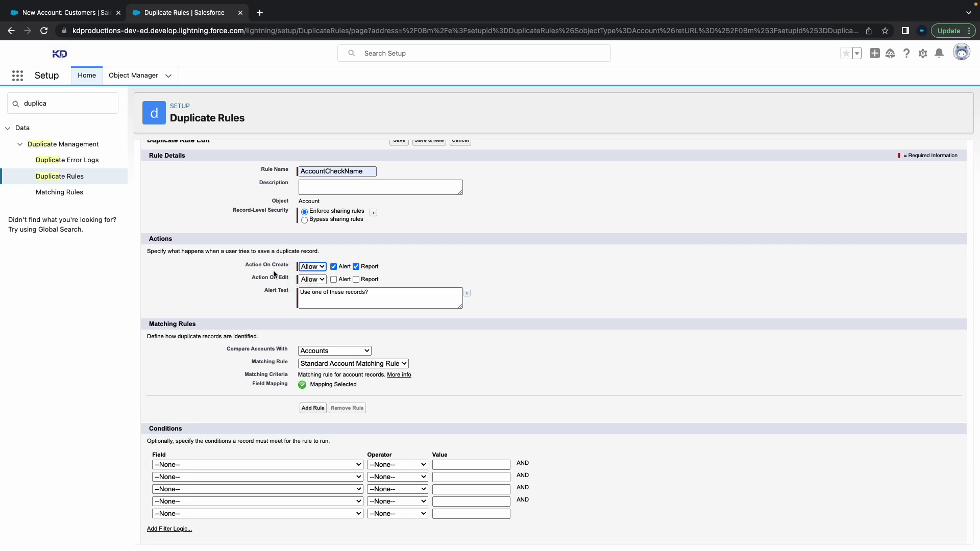
{"action": "left_click", "coordinate": [356, 267]}
{"action": "left_click", "coordinate": [356, 267]}
{"action": "left_click", "coordinate": [316, 267]}
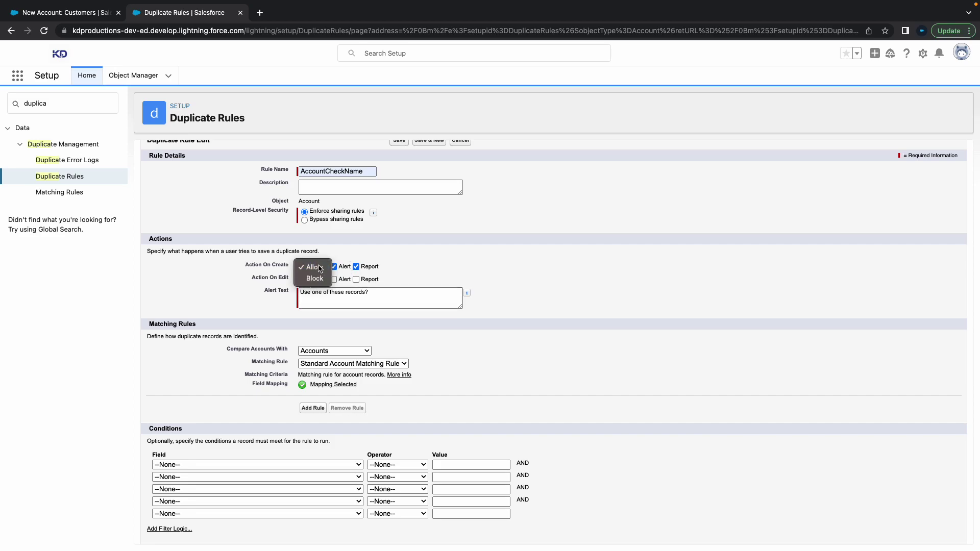
{"action": "left_click", "coordinate": [314, 267]}
{"action": "left_click", "coordinate": [311, 267]}
{"action": "left_click", "coordinate": [314, 267]}
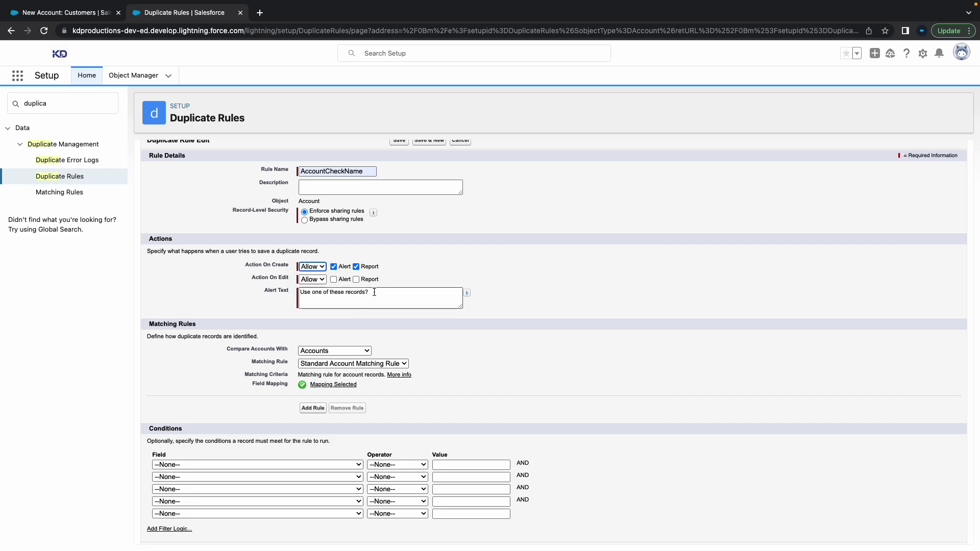
{"action": "left_click_drag", "start_coordinate": [374, 292], "coordinate": [286, 289]}
{"action": "scroll", "coordinate": [309, 295], "scroll_direction": "down", "scroll_amount": 1}
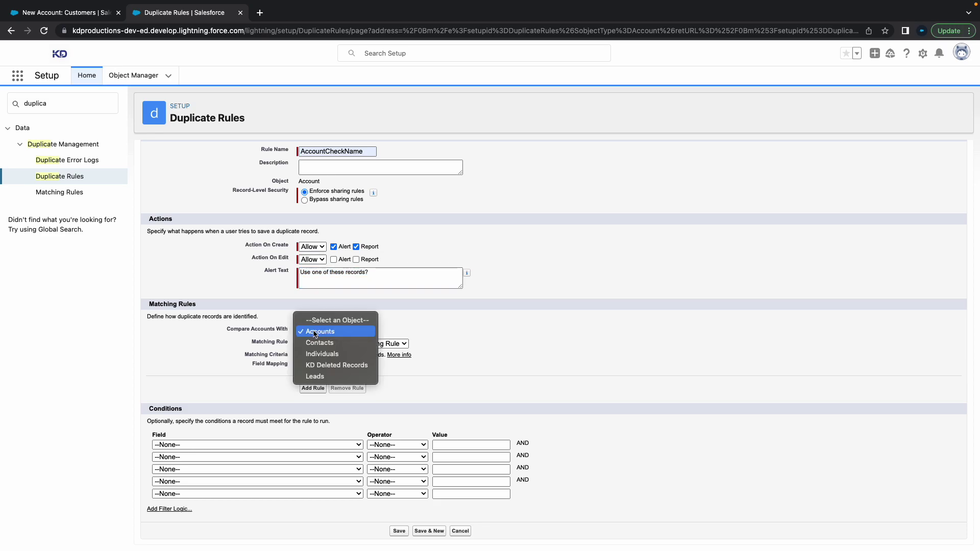
Compare accounts against Accounts using the AccountCheckName matching rule, with no extra conditions.
{"action": "left_click", "coordinate": [303, 332]}
{"action": "left_click", "coordinate": [317, 332]}
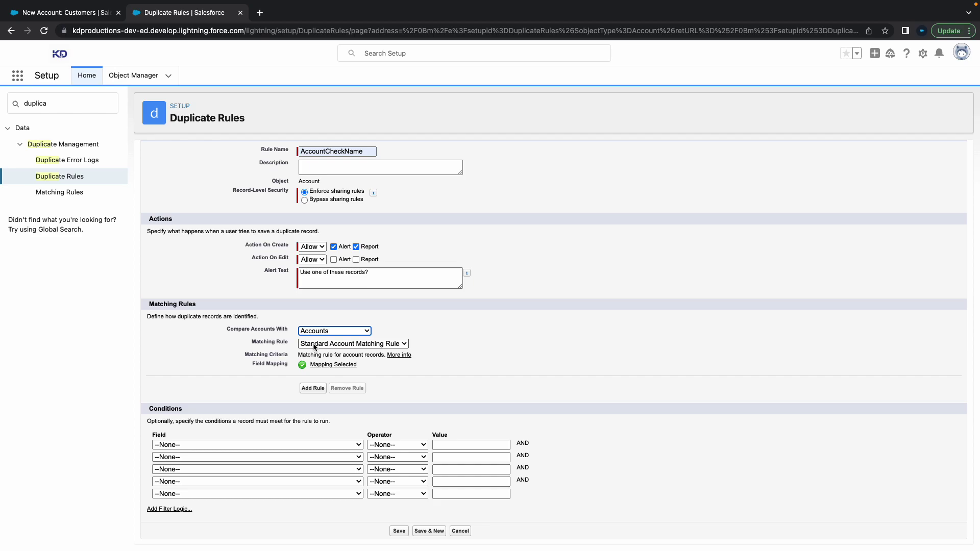
{"action": "left_click", "coordinate": [337, 346]}
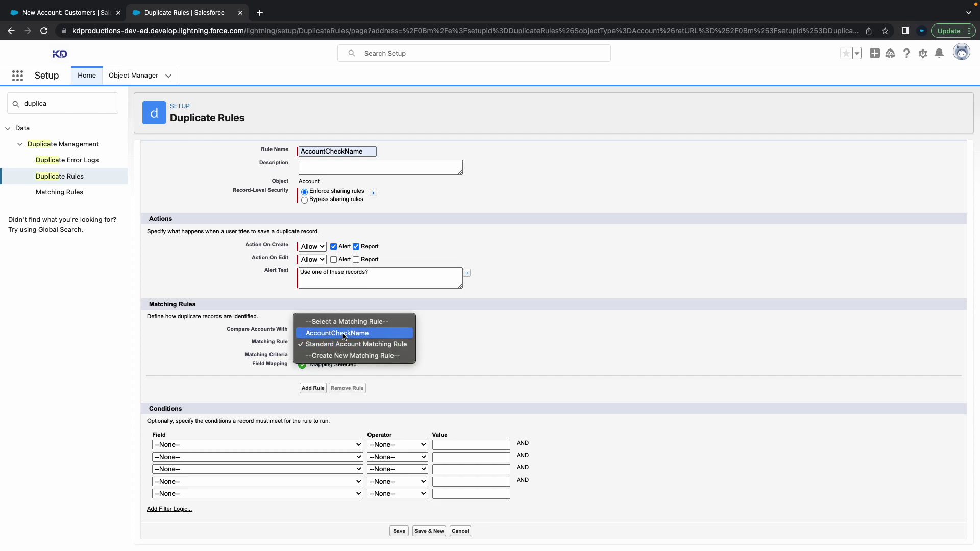
{"action": "left_click", "coordinate": [341, 336]}
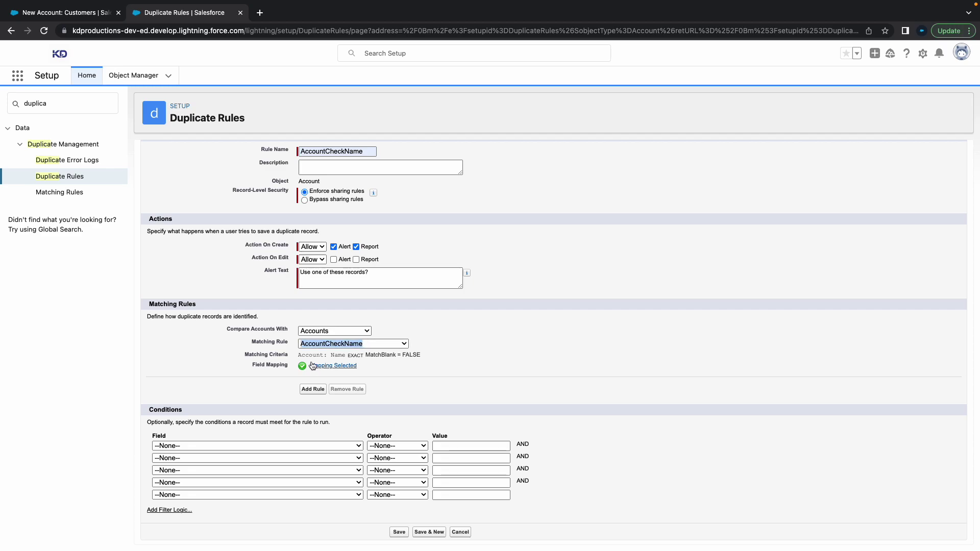
{"action": "left_click_drag", "start_coordinate": [298, 355], "coordinate": [444, 361]}
{"action": "left_click", "coordinate": [445, 357]}
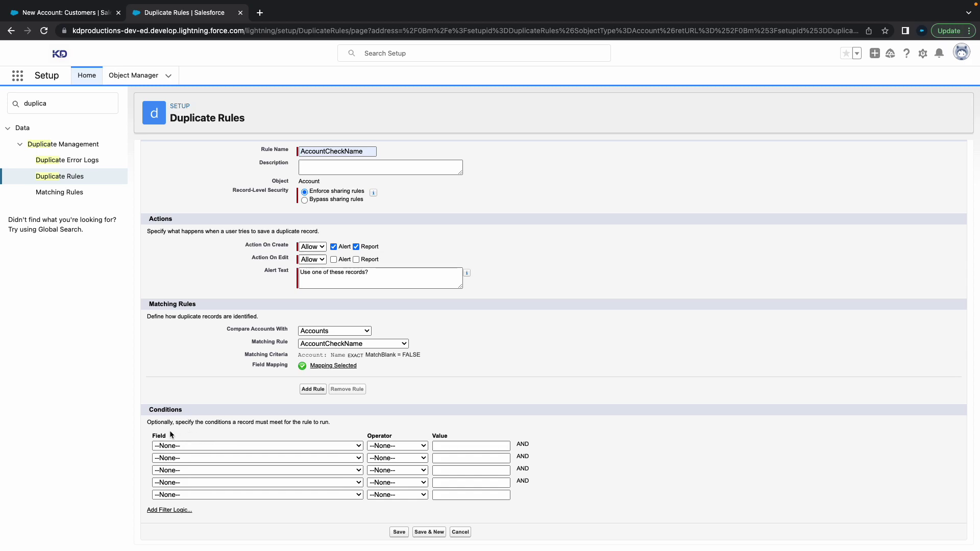
{"action": "left_click", "coordinate": [219, 448]}
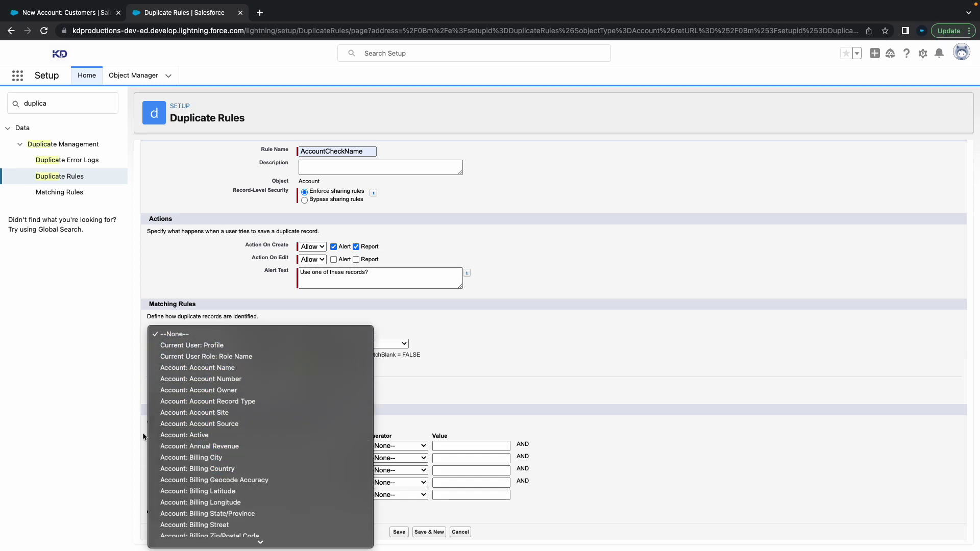
{"action": "left_click", "coordinate": [71, 401]}
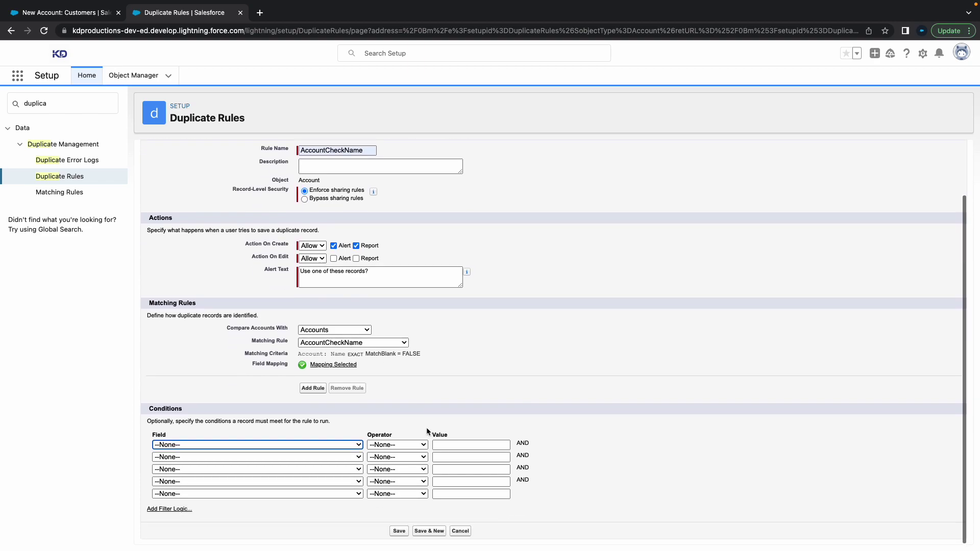
{"action": "scroll", "coordinate": [368, 373], "scroll_direction": "up", "scroll_amount": 2}
{"action": "scroll", "coordinate": [369, 432], "scroll_direction": "down", "scroll_amount": 2}
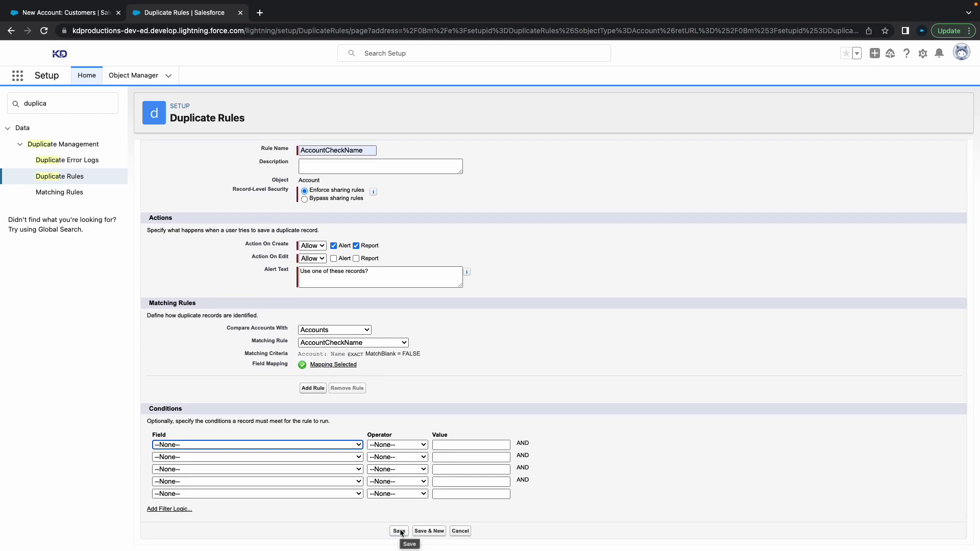
Save the duplicate rule and discard the unfinished new account.
{"action": "left_click", "coordinate": [400, 531]}
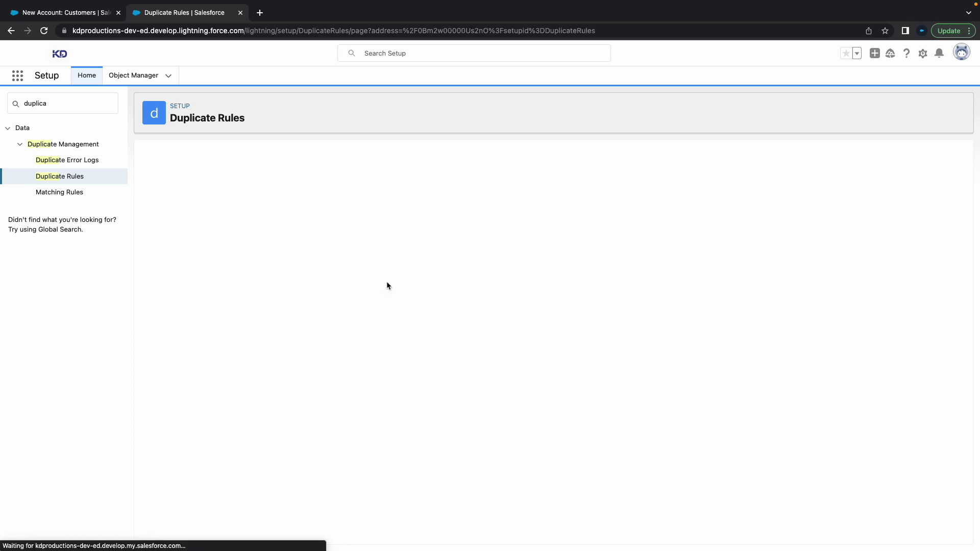
{"action": "left_click", "coordinate": [57, 14]}
{"action": "left_click", "coordinate": [700, 52]}
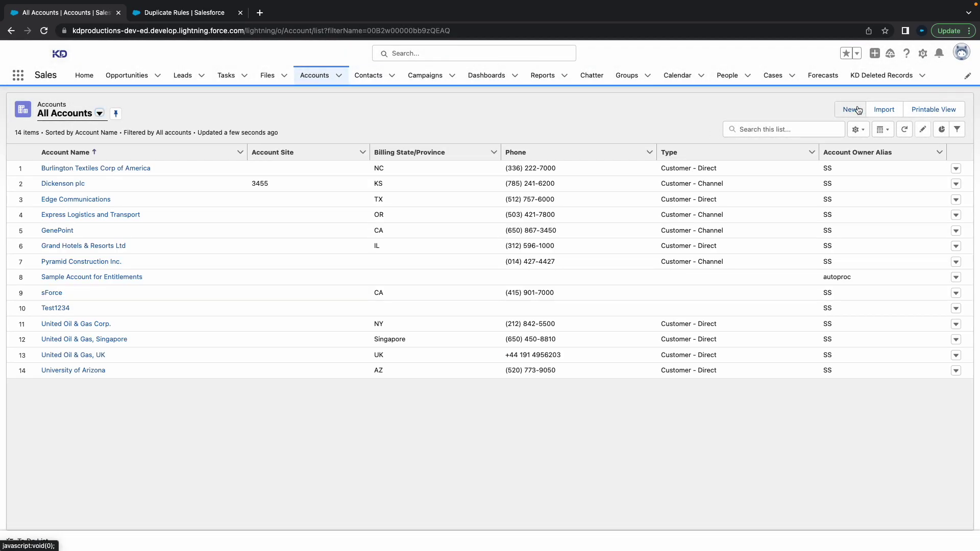
Copy the existing sForce account name from the accounts list.
{"action": "left_click", "coordinate": [850, 109]}
{"action": "left_click", "coordinate": [680, 341]}
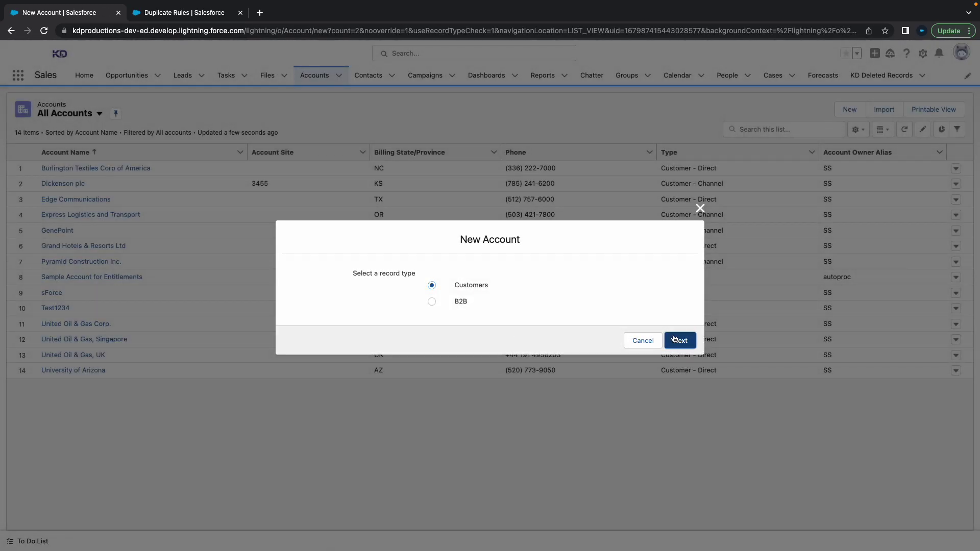
{"action": "left_click", "coordinate": [700, 53]}
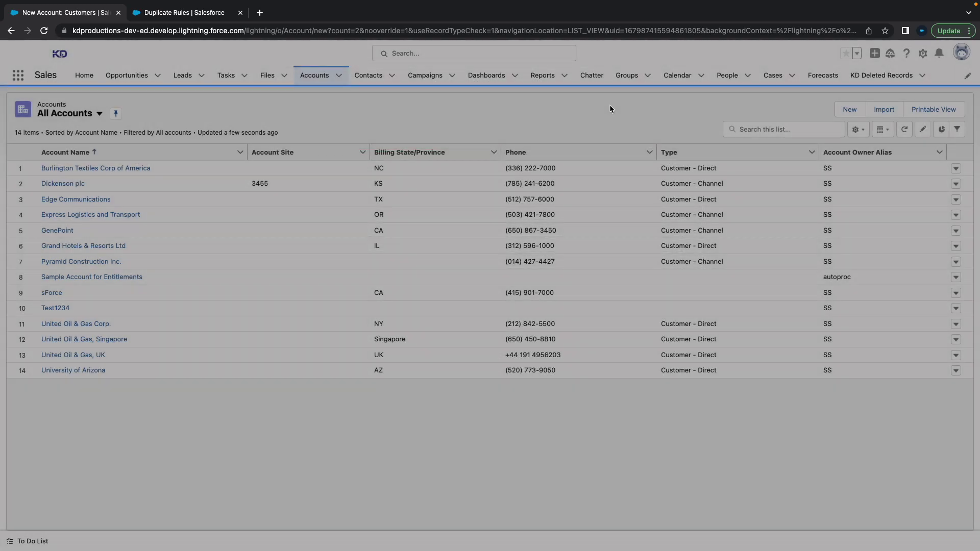
{"action": "left_click_drag", "start_coordinate": [45, 295], "coordinate": [40, 294]}
{"action": "key", "text": "ctrl+c"}
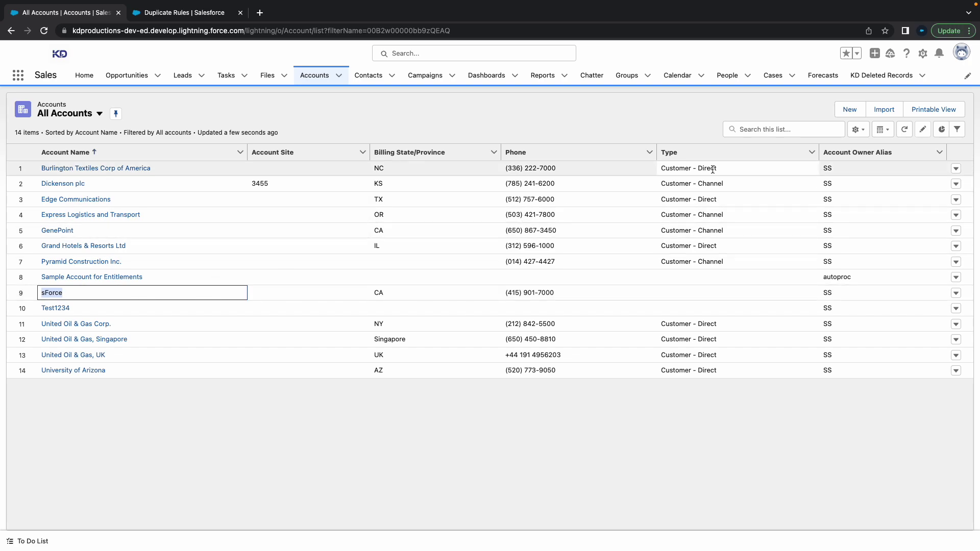
Create and save a new Customers account named sForce.
{"action": "left_click", "coordinate": [856, 114]}
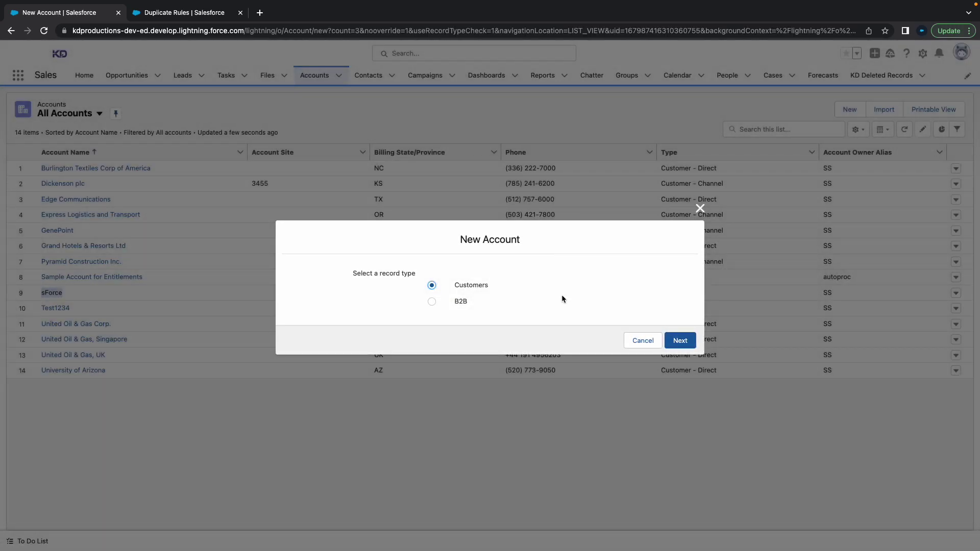
{"action": "left_click", "coordinate": [677, 340]}
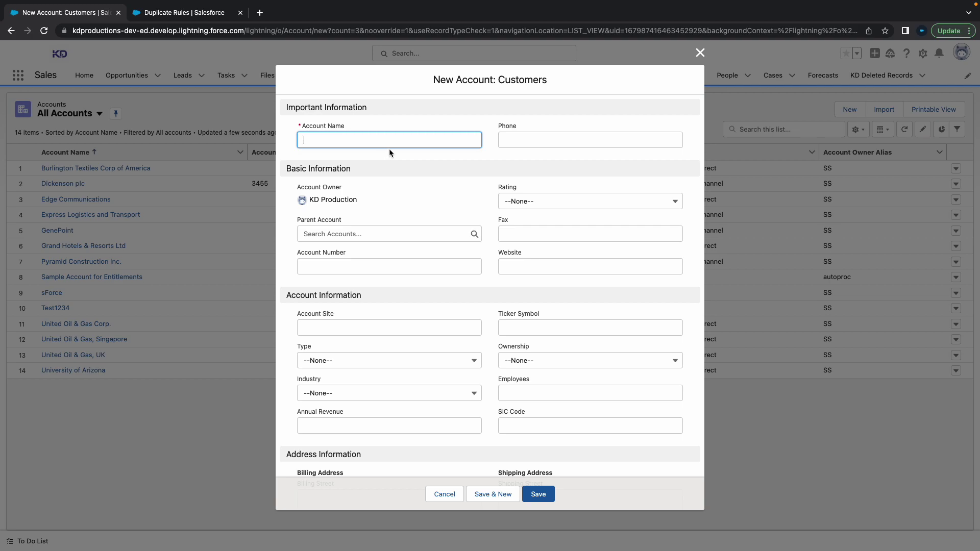
{"action": "key", "text": "ctrl+v"}
{"action": "key", "text": "ctrl+a"}
{"action": "key", "text": "super+c"}
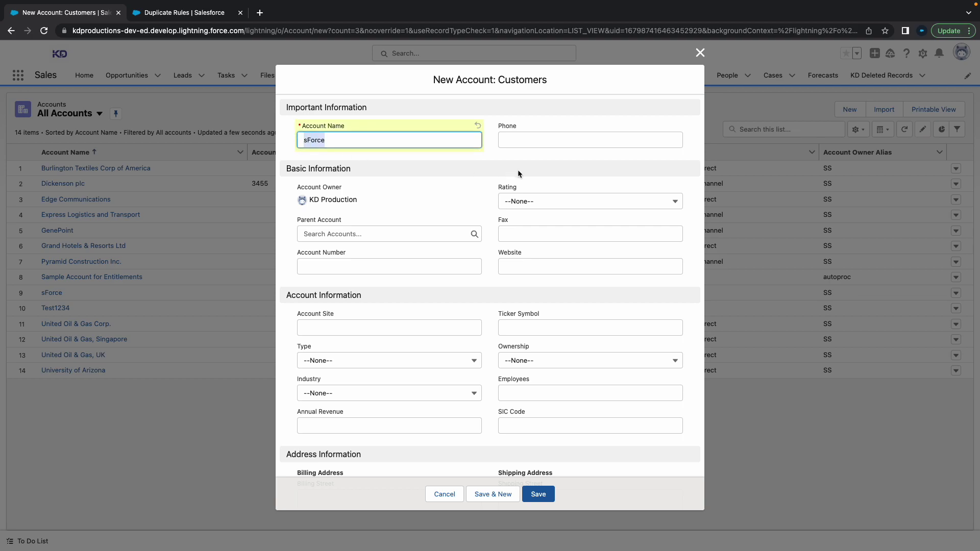
{"action": "left_click", "coordinate": [492, 174]}
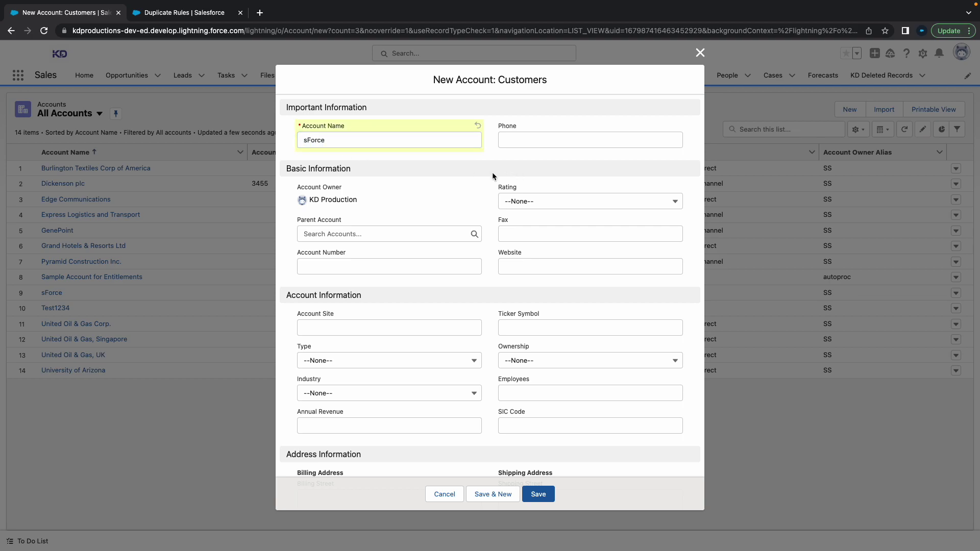
{"action": "left_click", "coordinate": [532, 495]}
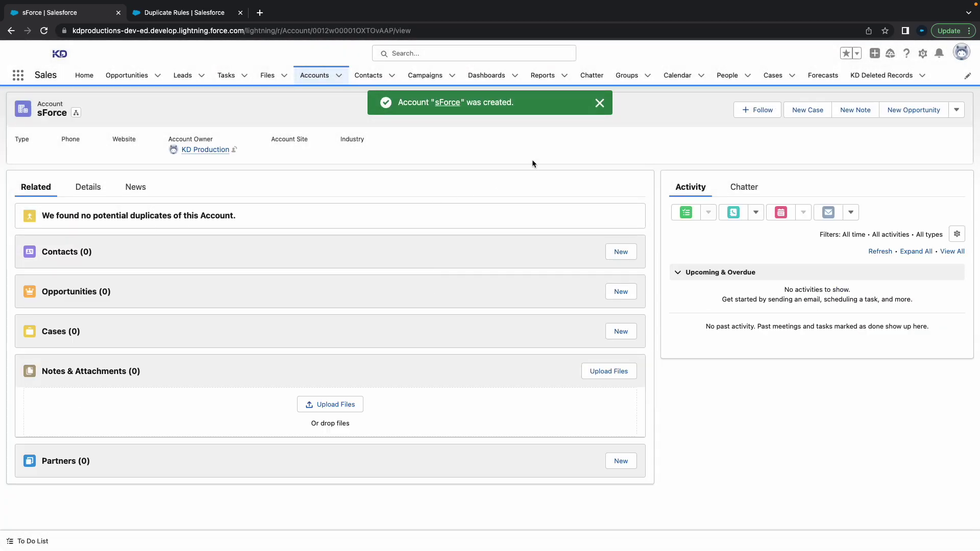
Activate the AccountCheckName rule and go back to the new sForce account record.
{"action": "left_click", "coordinate": [193, 13]}
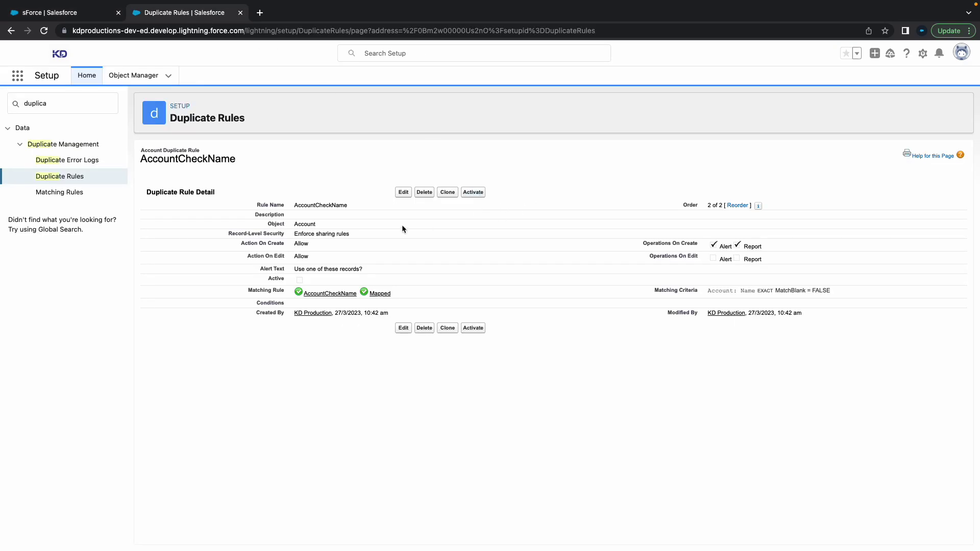
{"action": "left_click", "coordinate": [474, 193]}
{"action": "left_click", "coordinate": [72, 12]}
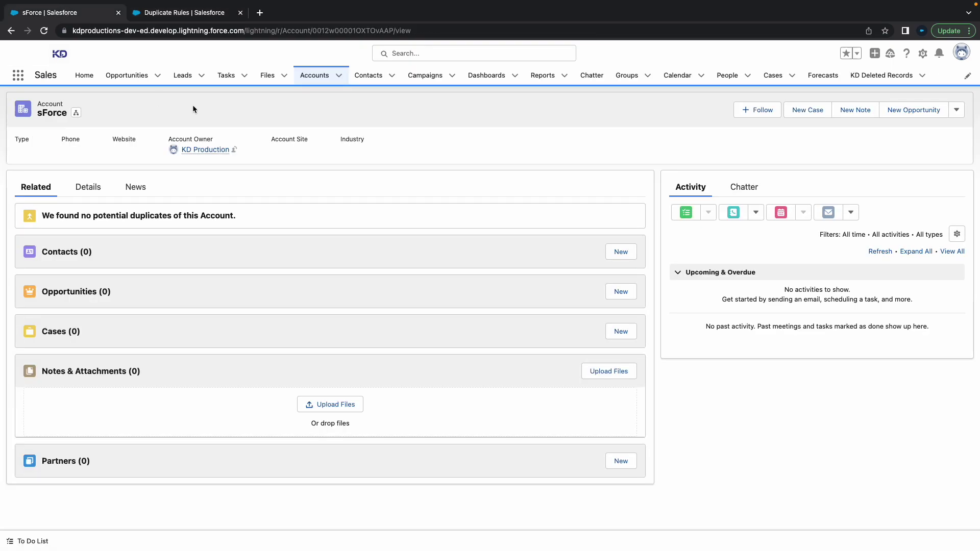
Create another Customers account named sForce, saving it past the similar-records warning.
{"action": "left_click", "coordinate": [313, 75]}
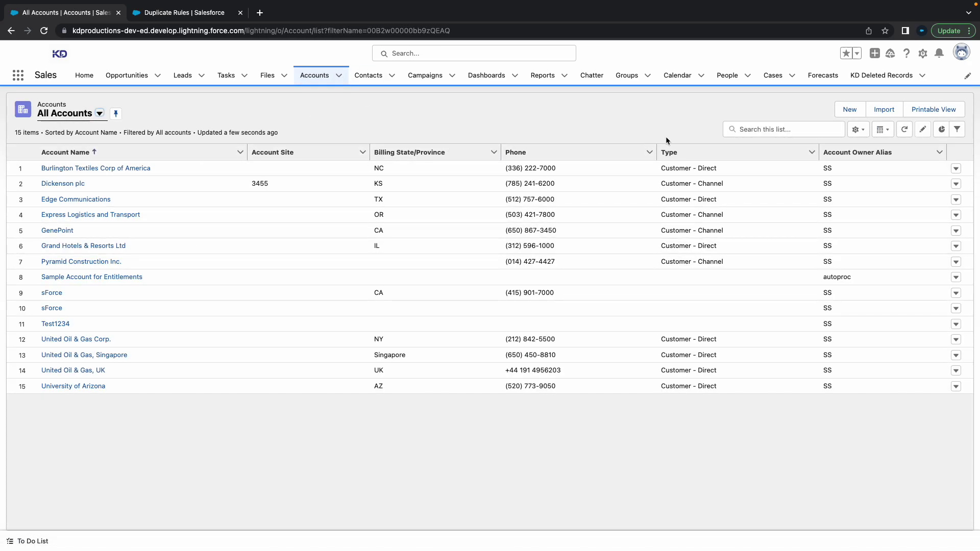
{"action": "left_click", "coordinate": [848, 111]}
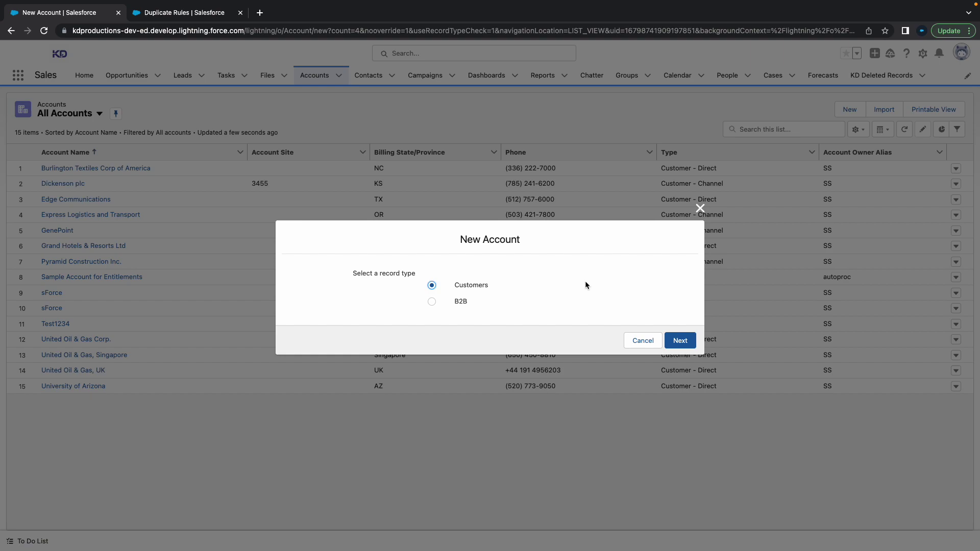
{"action": "left_click", "coordinate": [680, 341]}
{"action": "key", "text": "super+v"}
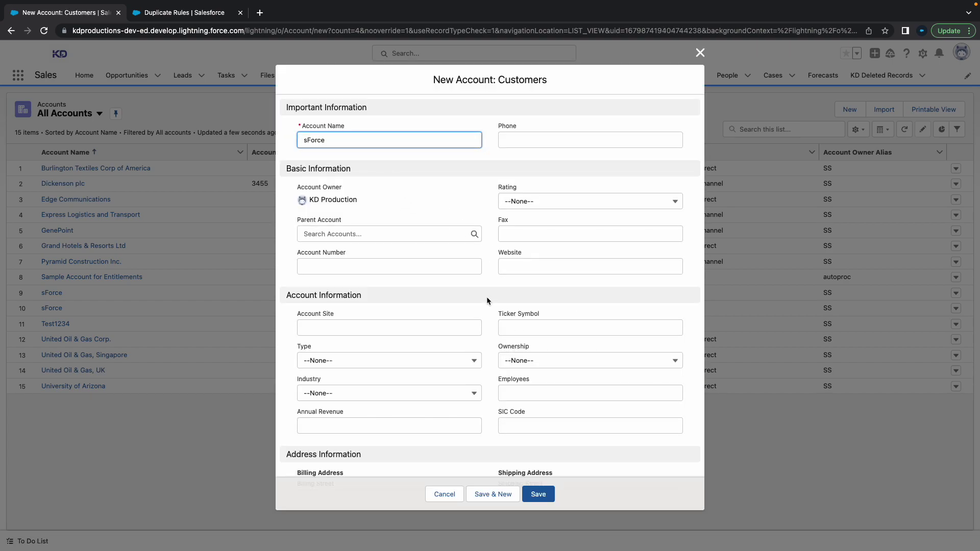
{"action": "left_click", "coordinate": [538, 495]}
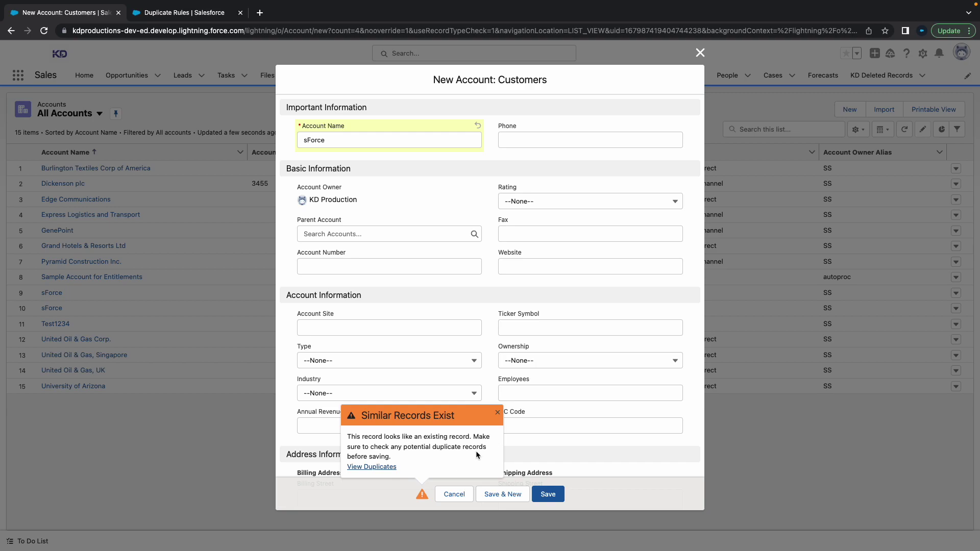
{"action": "left_click", "coordinate": [498, 413]}
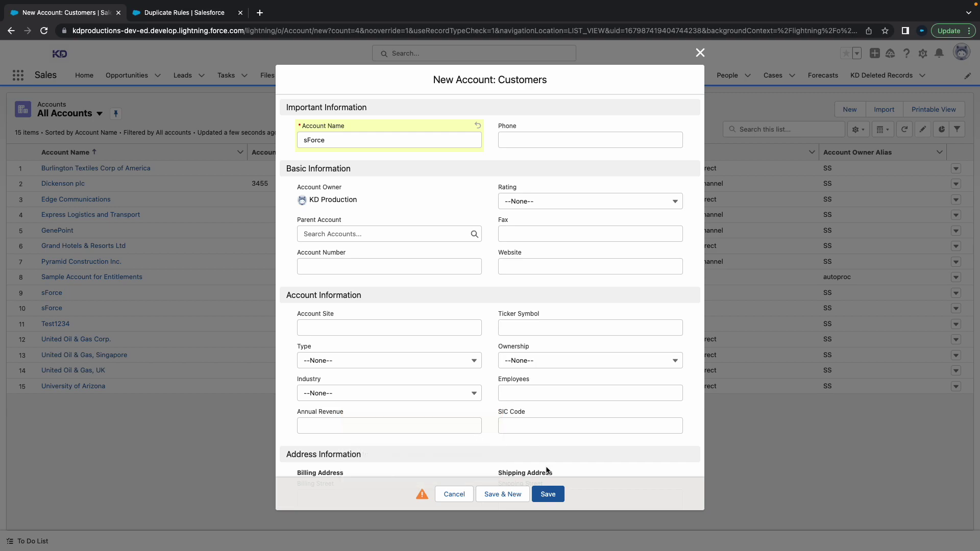
{"action": "left_click", "coordinate": [538, 494]}
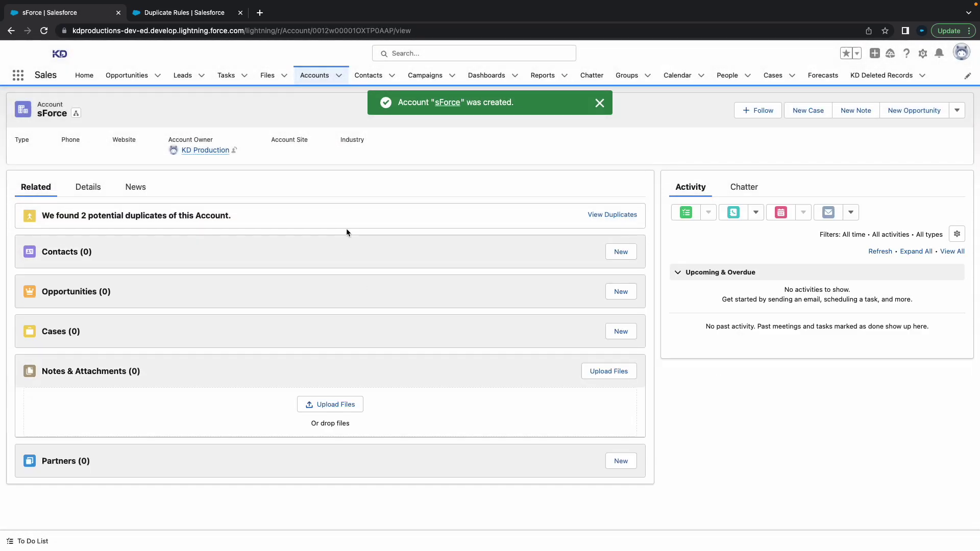
Open the AccountCheckName duplicate rule for editing.
{"action": "left_click", "coordinate": [207, 15]}
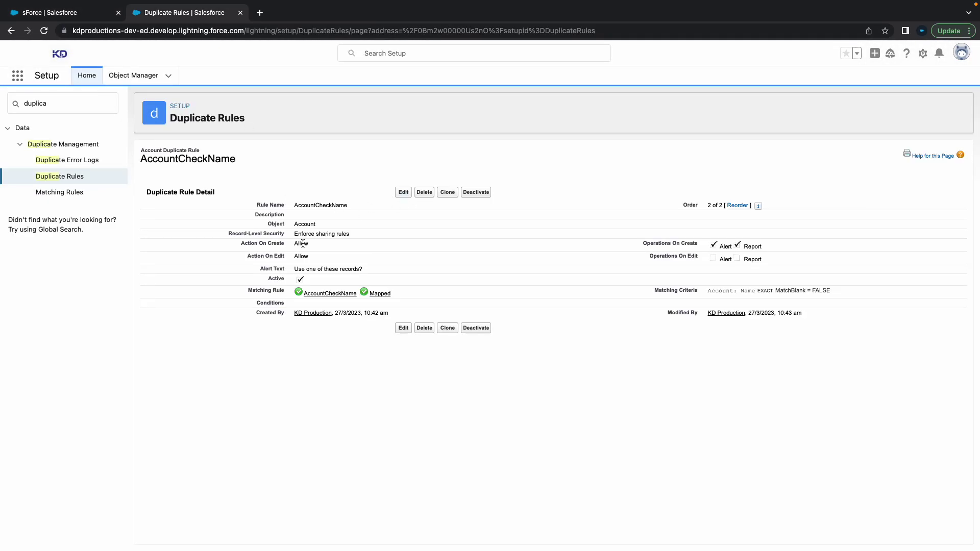
{"action": "left_click", "coordinate": [71, 13]}
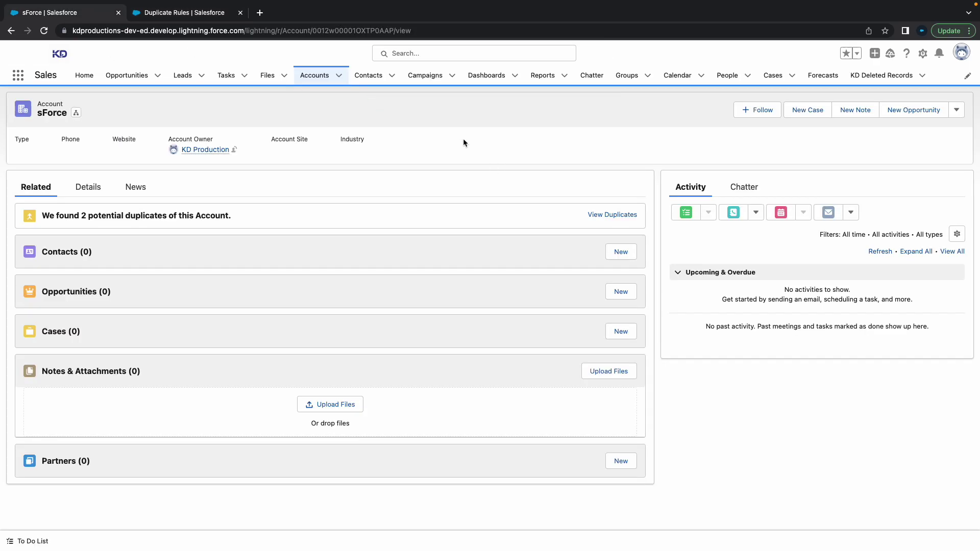
{"action": "left_click", "coordinate": [328, 76]}
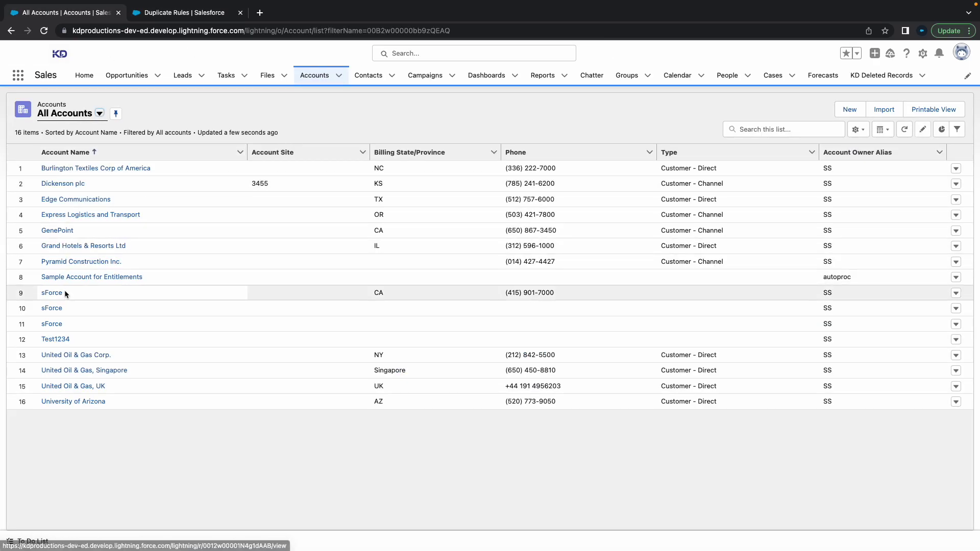
{"action": "left_click", "coordinate": [176, 13]}
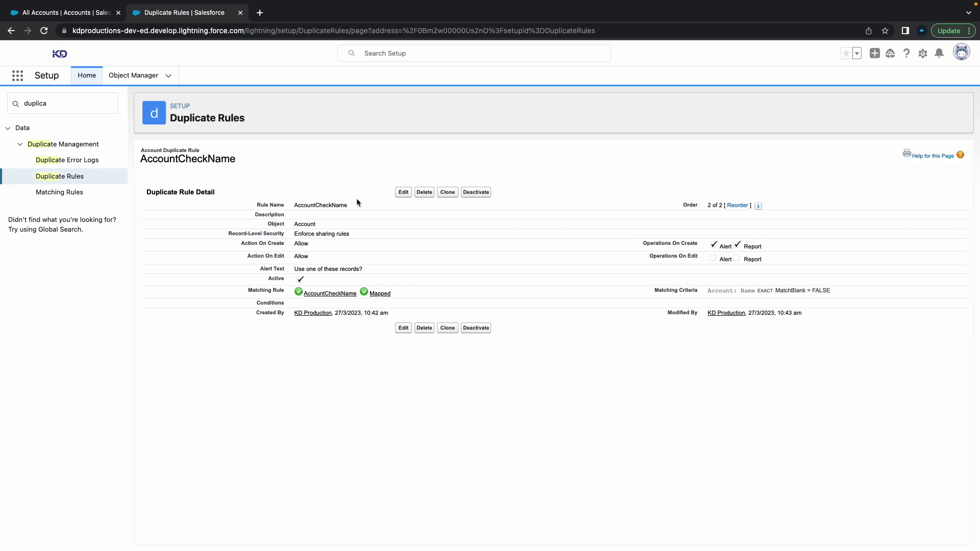
{"action": "left_click", "coordinate": [408, 190]}
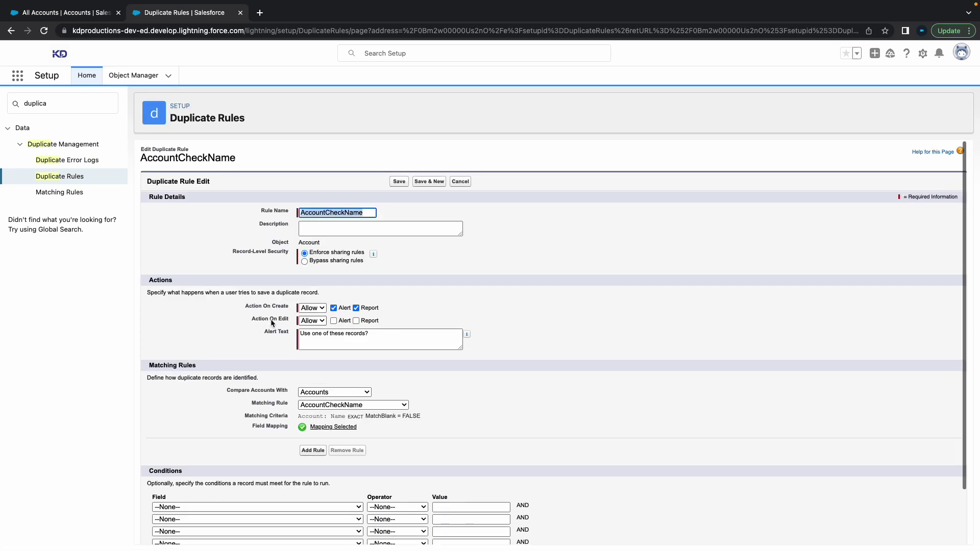
Change Action On Create to Block and save the rule.
{"action": "left_click", "coordinate": [313, 308]}
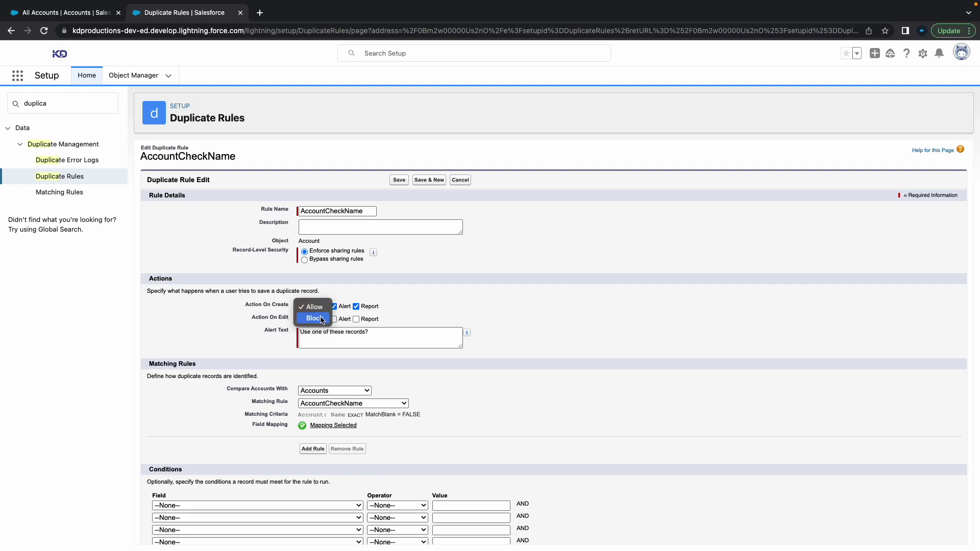
{"action": "left_click", "coordinate": [314, 318]}
{"action": "left_click", "coordinate": [312, 307]}
{"action": "left_click", "coordinate": [314, 296]}
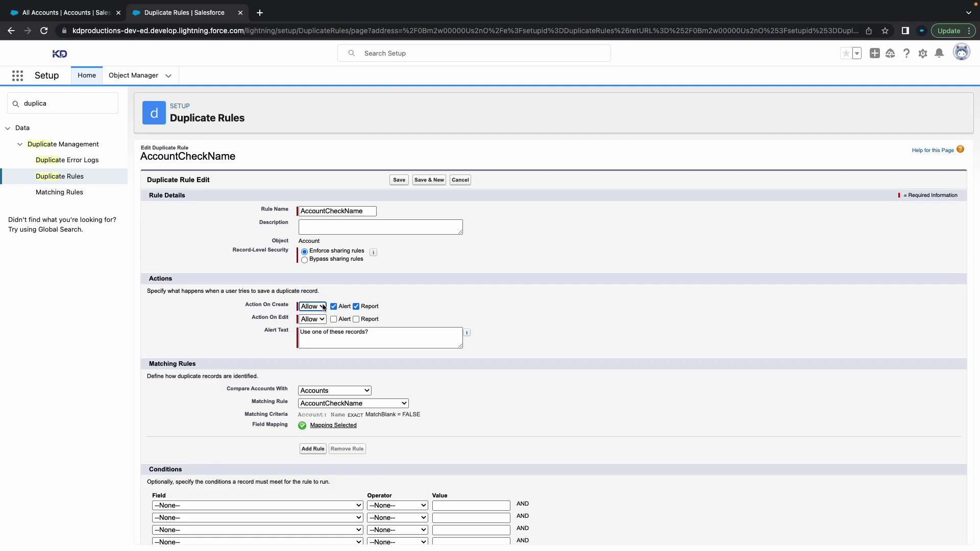
{"action": "left_click", "coordinate": [317, 308]}
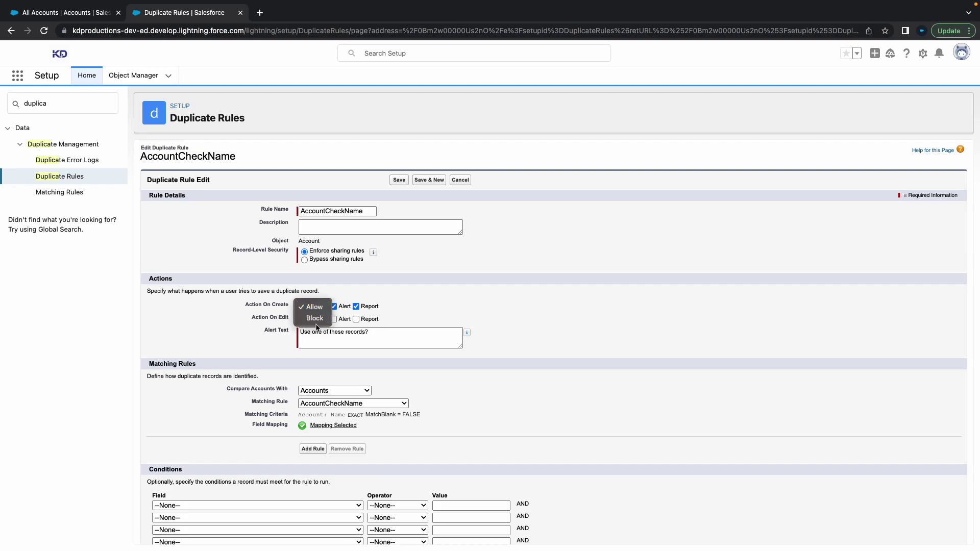
{"action": "left_click", "coordinate": [316, 321]}
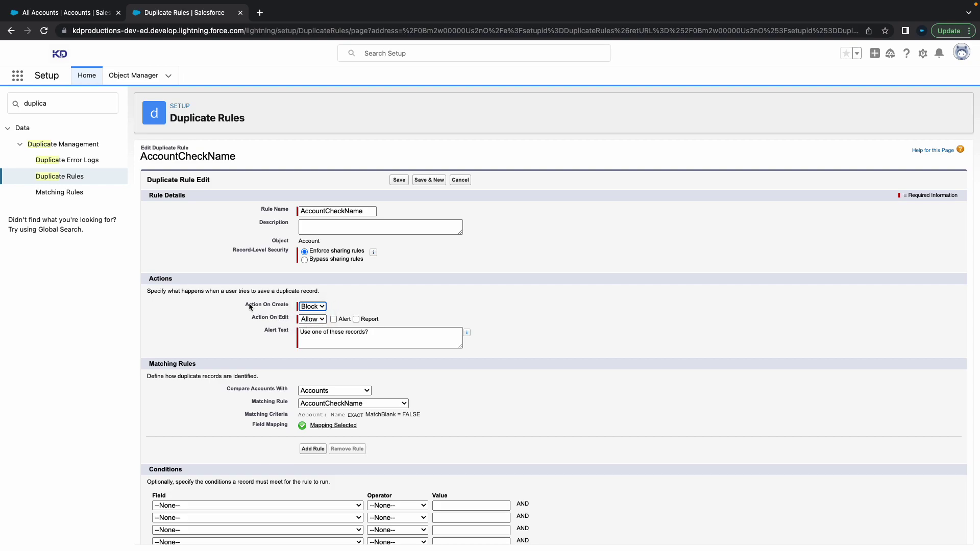
{"action": "left_click", "coordinate": [399, 180]}
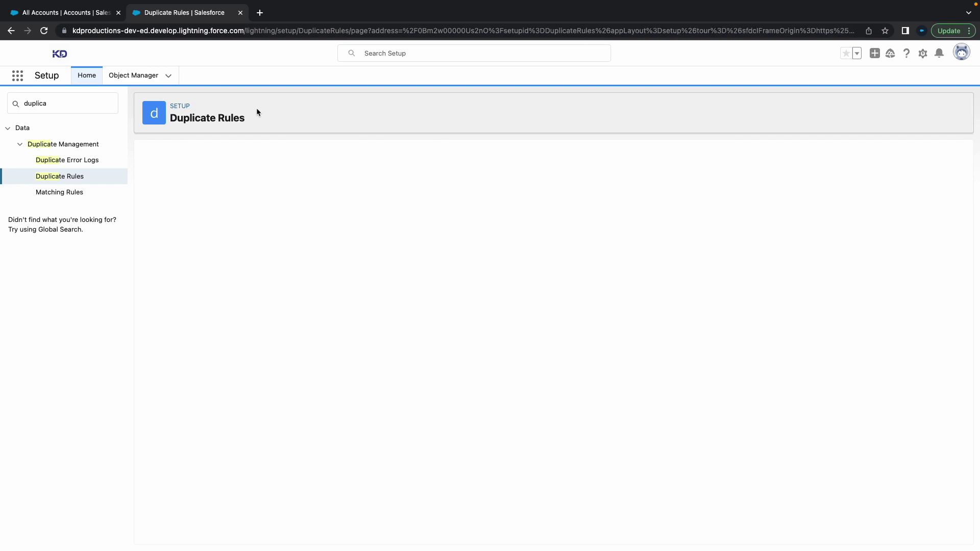
Reload the accounts list and attempt to save a new Customers account named sForce.
{"action": "left_click", "coordinate": [79, 13]}
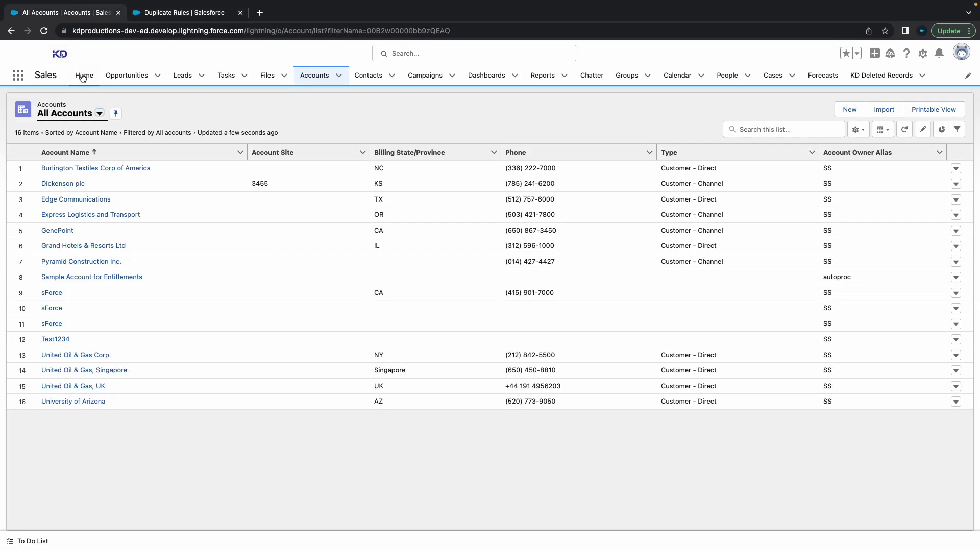
{"action": "left_click", "coordinate": [43, 31]}
{"action": "left_click", "coordinate": [850, 110]}
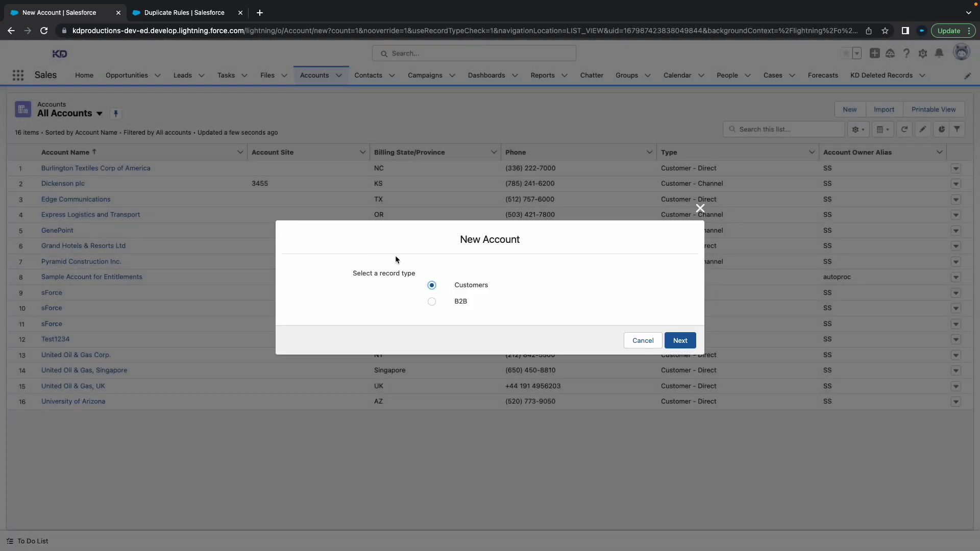
{"action": "left_click", "coordinate": [684, 340]}
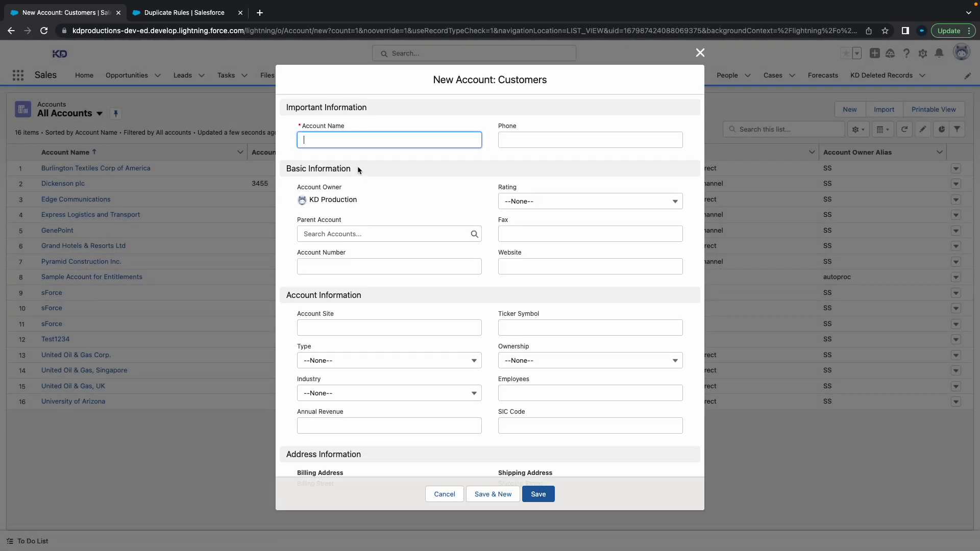
{"action": "type", "text": "sForce"}
{"action": "left_click", "coordinate": [541, 494]}
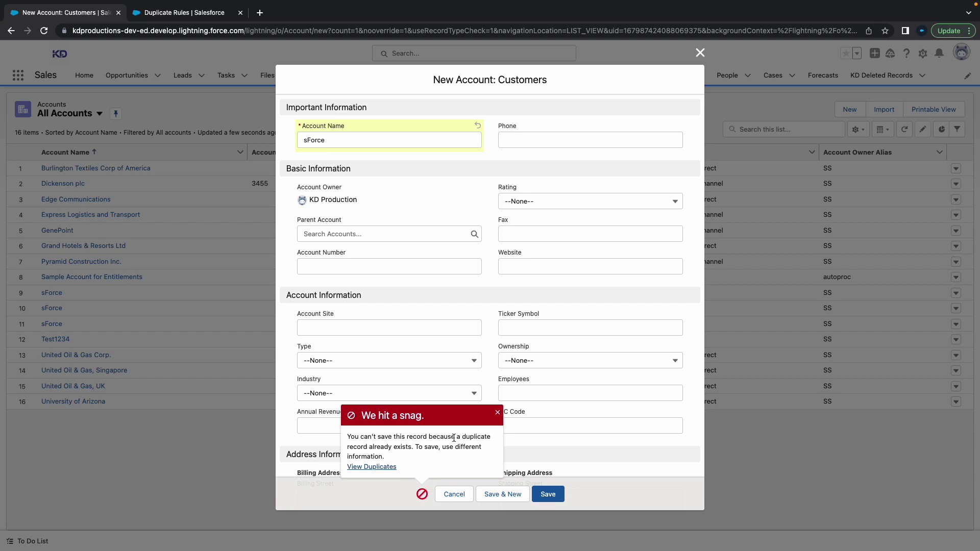
Retry the blocked save and view the three matching sForce duplicates.
{"action": "left_click", "coordinate": [546, 494]}
{"action": "left_click", "coordinate": [547, 493]}
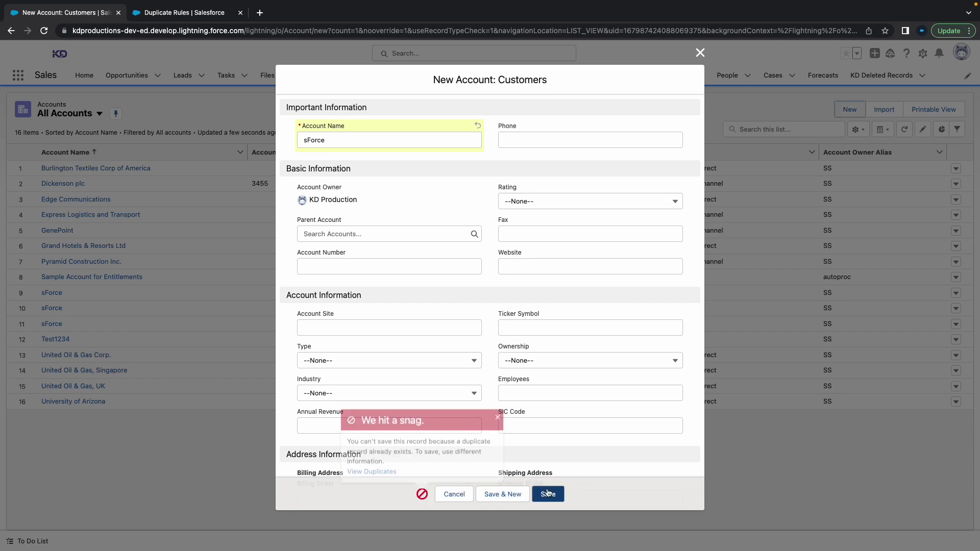
{"action": "left_click", "coordinate": [371, 467]}
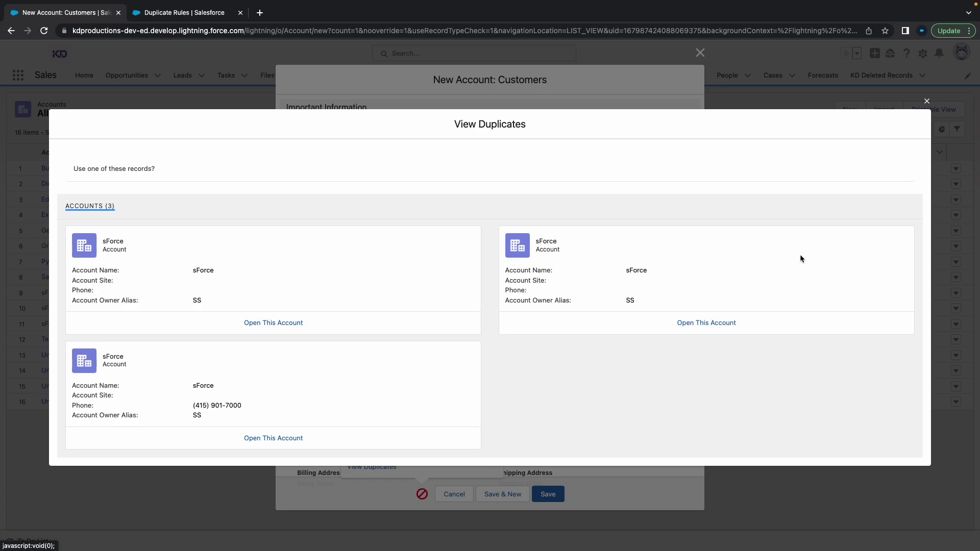
From the first sForce account, select all three sForce duplicates and merge them into one.
{"action": "left_click", "coordinate": [273, 323]}
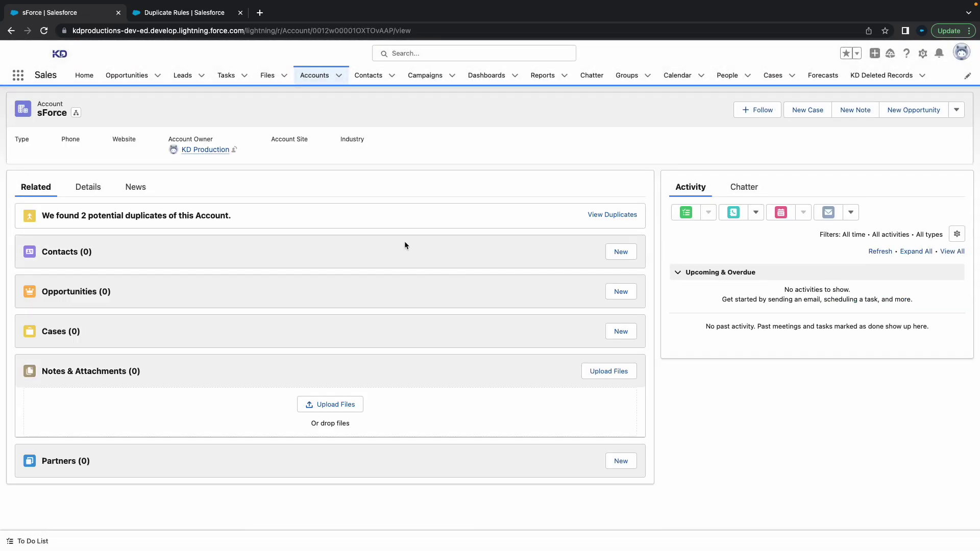
{"action": "left_click", "coordinate": [595, 214]}
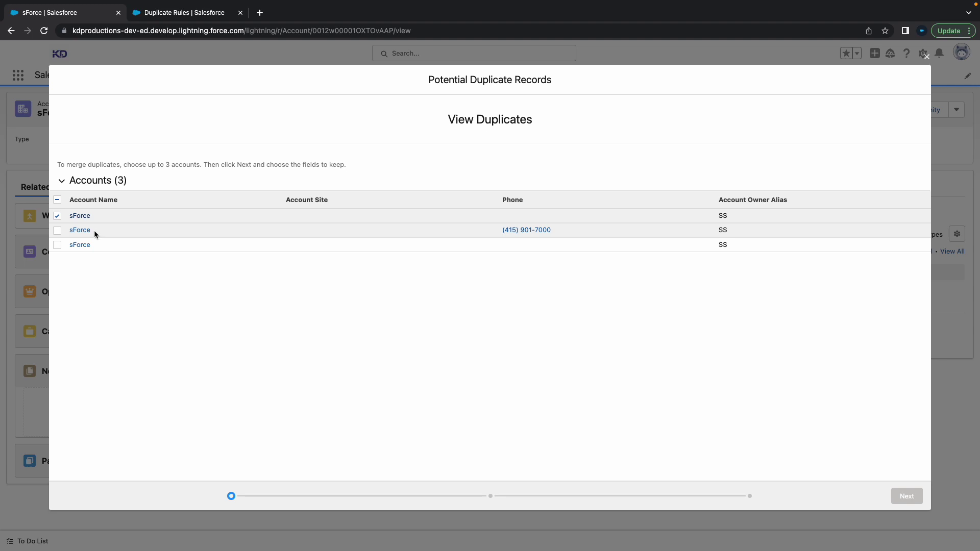
{"action": "left_click", "coordinate": [57, 230]}
{"action": "left_click", "coordinate": [57, 245]}
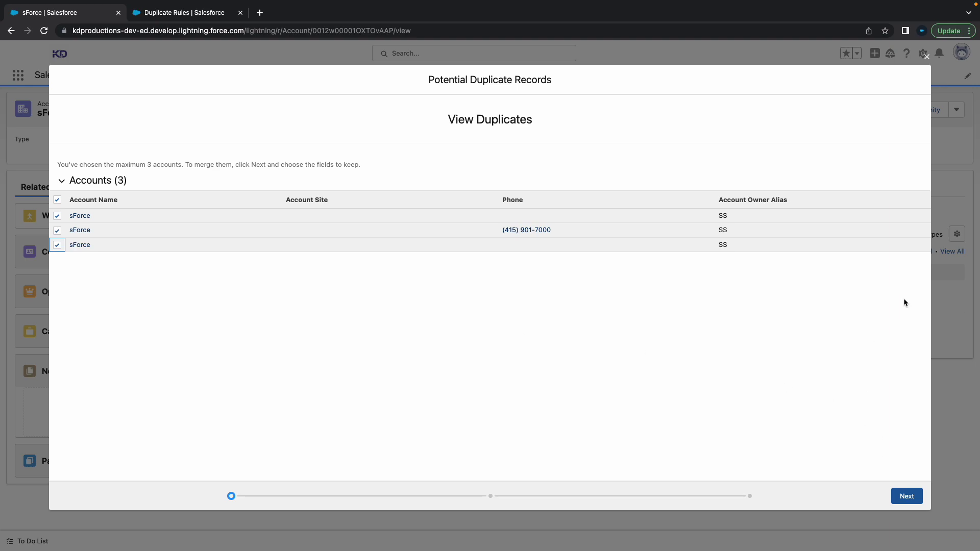
{"action": "left_click", "coordinate": [907, 496]}
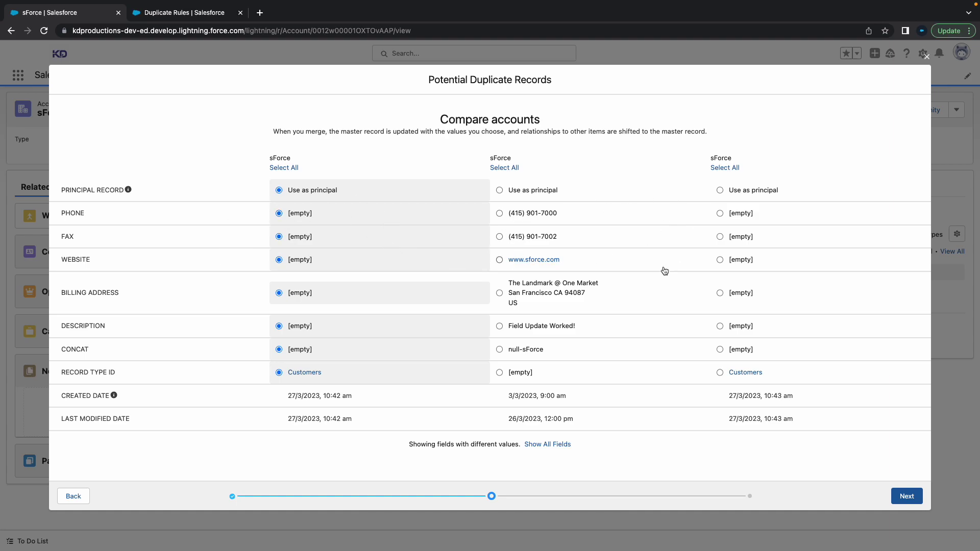
{"action": "left_click", "coordinate": [899, 493]}
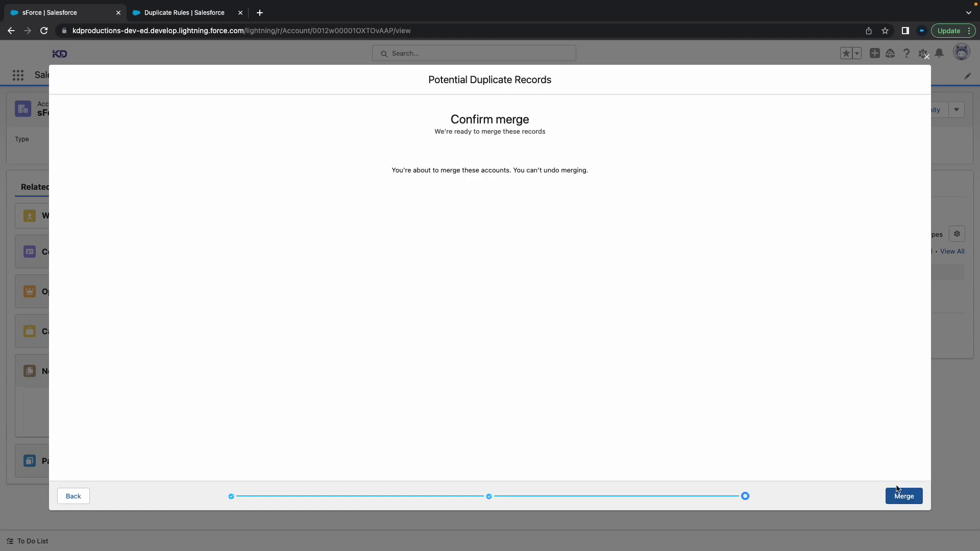
{"action": "left_click", "coordinate": [902, 495]}
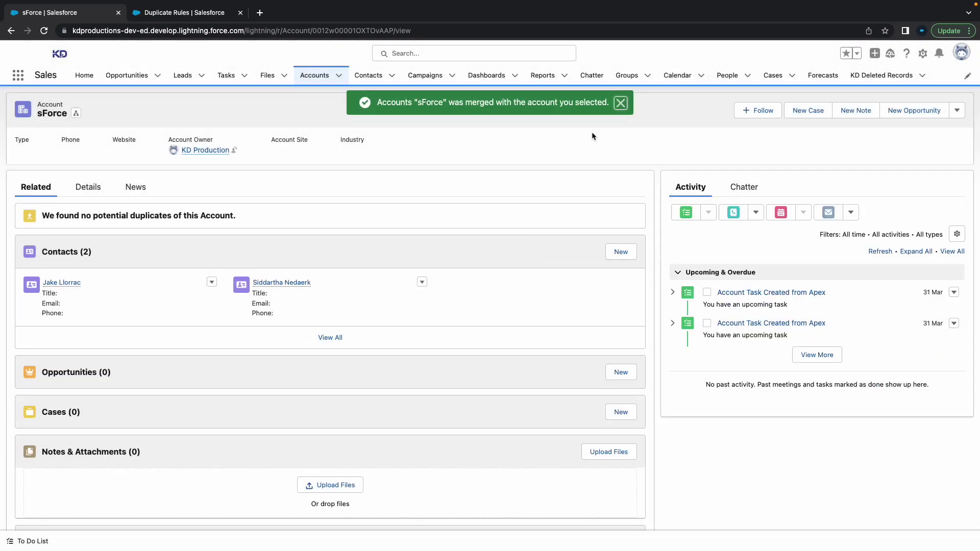
{"action": "left_click", "coordinate": [620, 105]}
Check the All Accounts list for the single sForce entry among 14 accounts.
{"action": "left_click", "coordinate": [321, 80]}
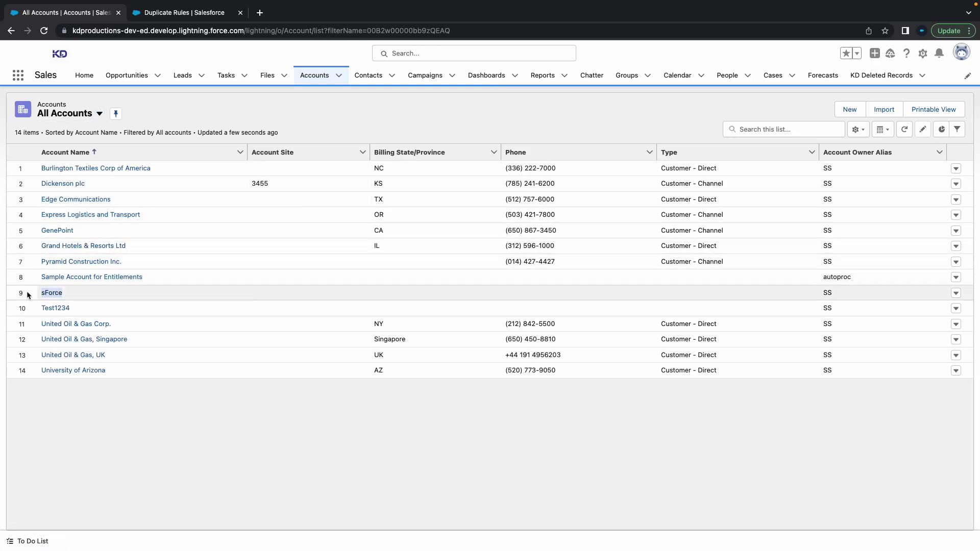
{"action": "left_click_drag", "start_coordinate": [27, 292], "coordinate": [58, 294]}
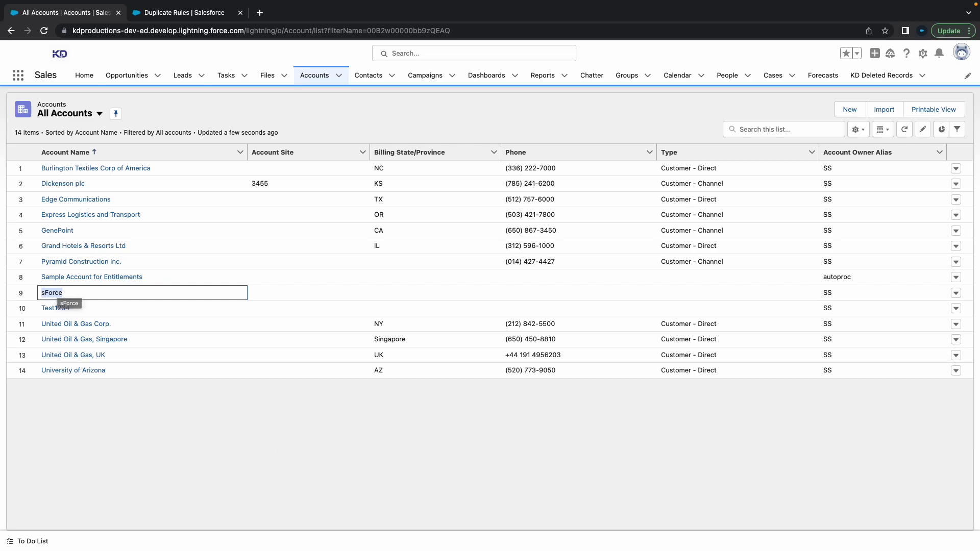
{"action": "key", "text": "super+Tab"}
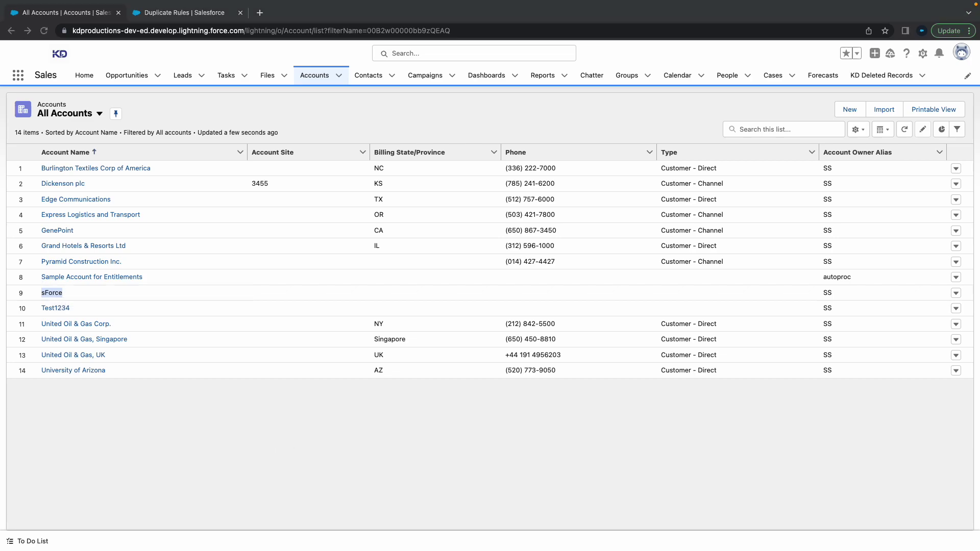